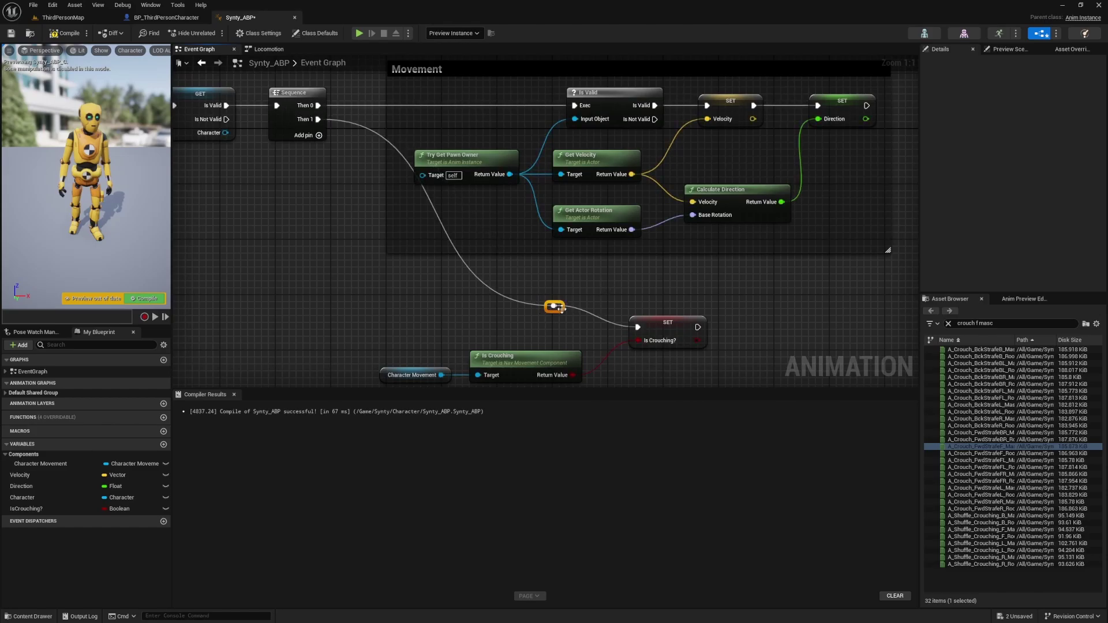
# - Move the reroute node on the Then 1 wire near the Sequence node and straighten its connection to the Set Is Crouching? node
pyautogui.moveTo(557, 312); pyautogui.dragTo(376, 335)
pyautogui.moveTo(570, 298); pyautogui.dragTo(553, 273, button='right')
pyautogui.moveTo(692, 264); pyautogui.dragTo(336, 316)
pyautogui.press('q')
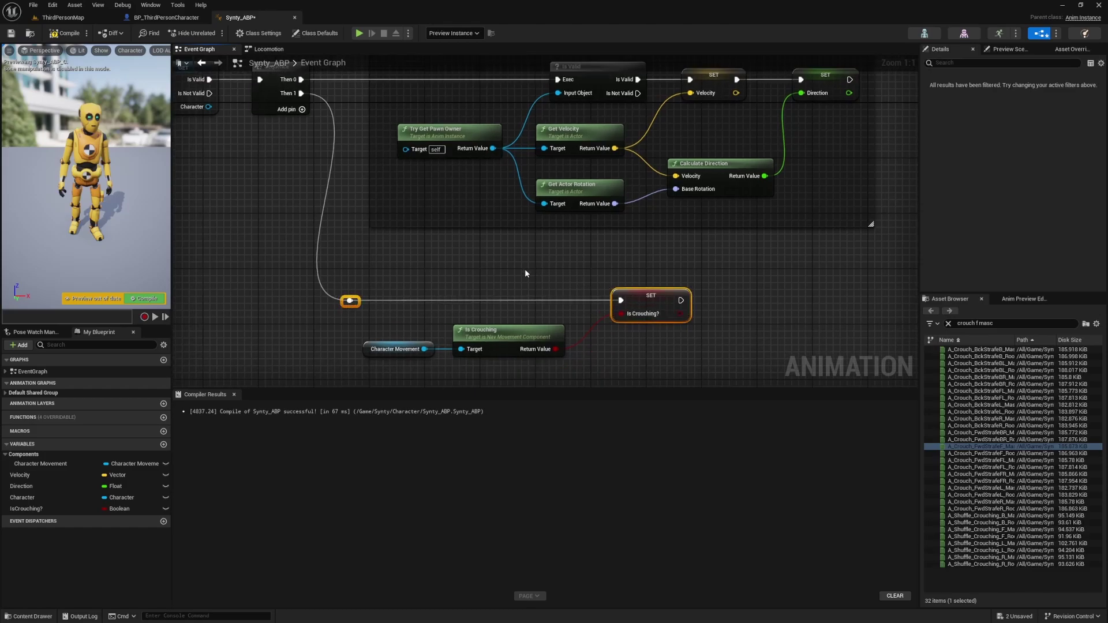
# - Wrap the crouching nodes in a comment box titled Crouch and shift it slightly away from the Sequence node
pyautogui.moveTo(745, 262); pyautogui.dragTo(344, 372)
pyautogui.moveTo(694, 258); pyautogui.dragTo(361, 372)
pyautogui.write('cCoru')
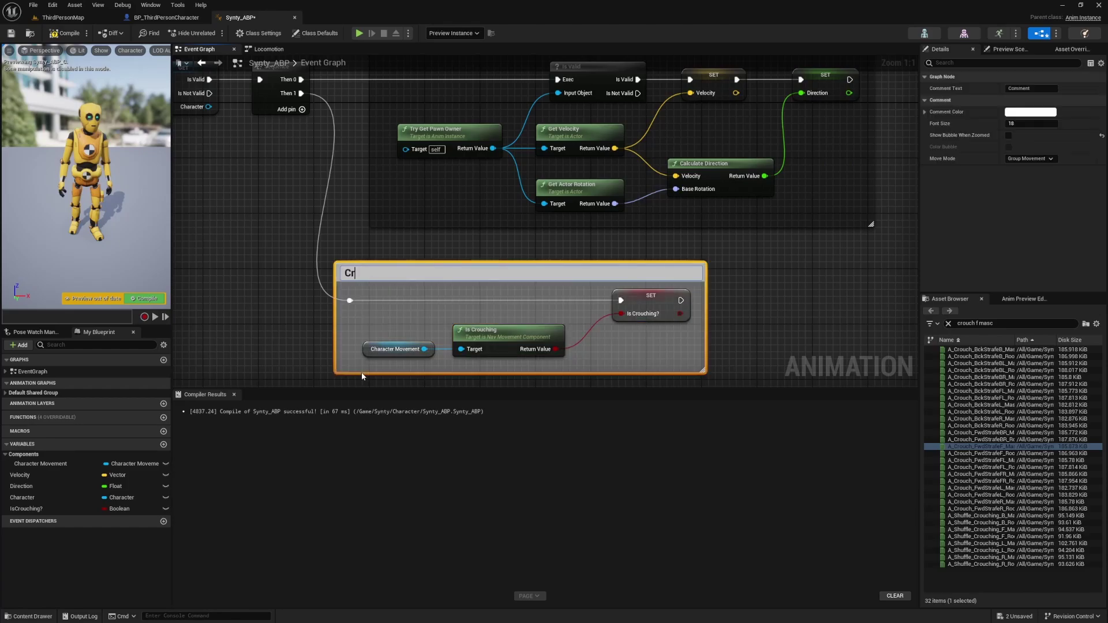
pyautogui.press('BackSpace')
pyautogui.press('Return')
pyautogui.moveTo(388, 271); pyautogui.dragTo(412, 269)
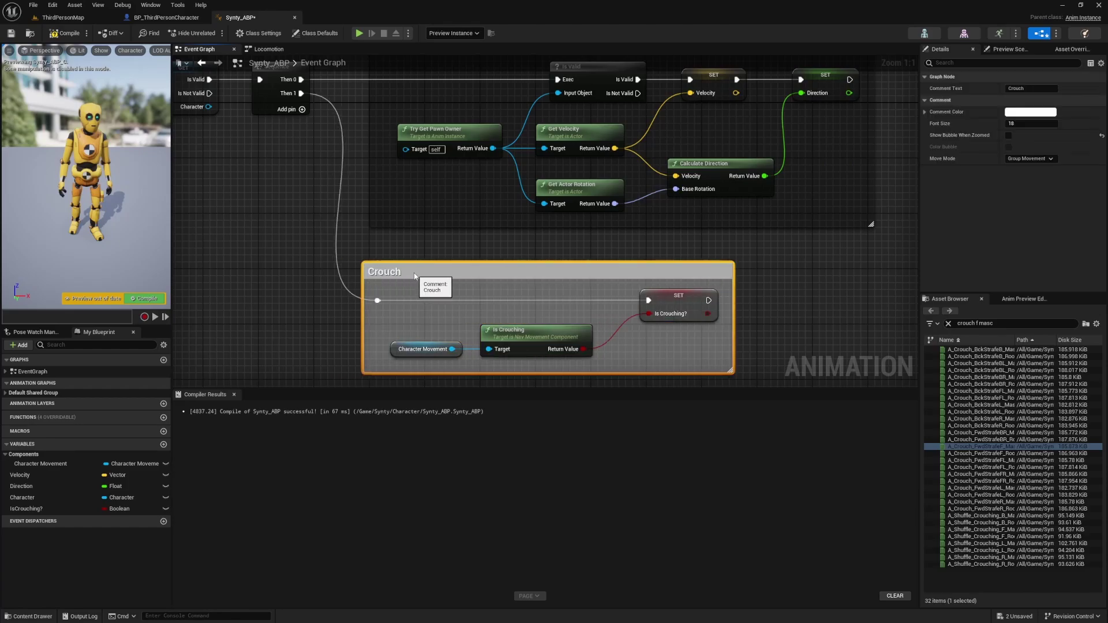
# - Set the Crouch comment's color to black and compile the animation blueprint
pyautogui.click(1016, 113)
pyautogui.moveTo(950, 188); pyautogui.dragTo(951, 234)
pyautogui.click(958, 329)
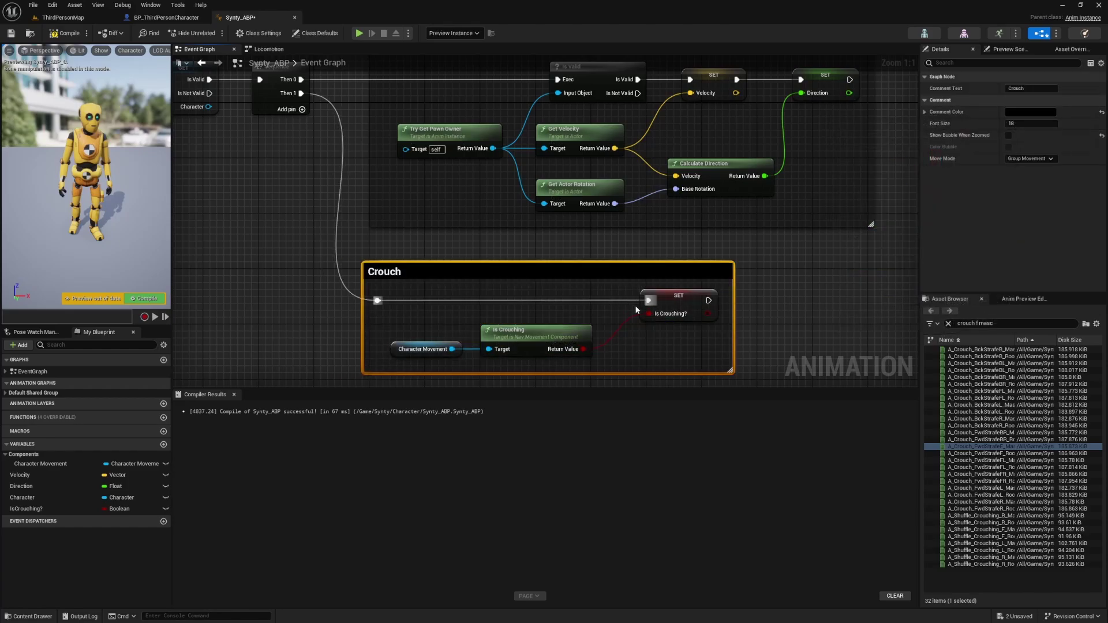
pyautogui.click(809, 314)
pyautogui.click(53, 33)
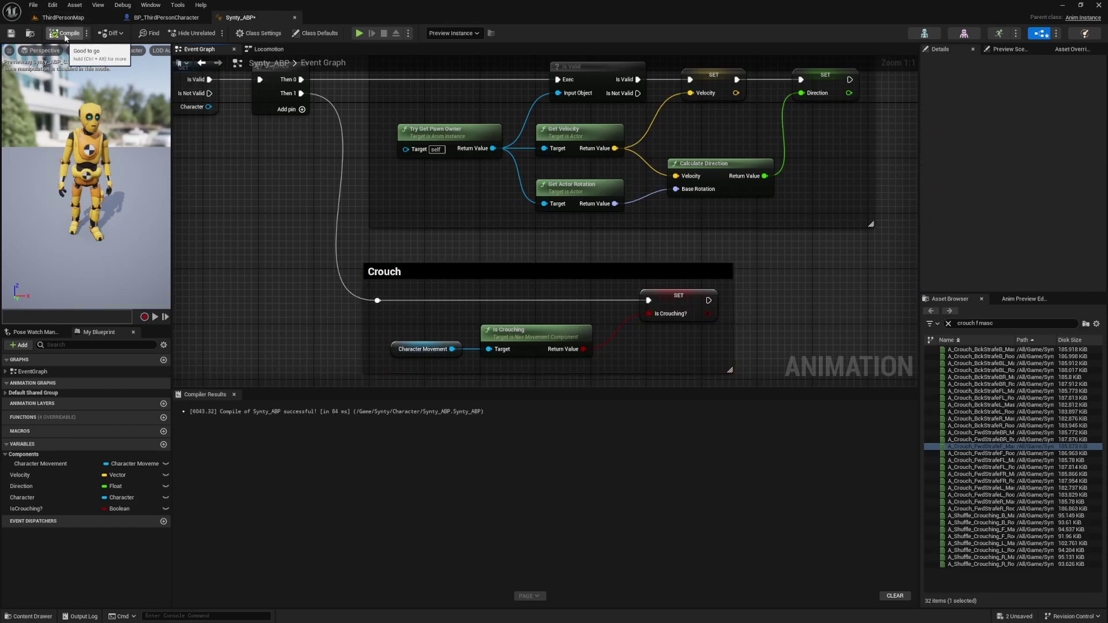
# - Open the Locomotion state machine inside the AnimGraph
pyautogui.moveTo(234, 148); pyautogui.dragTo(312, 156, button='right')
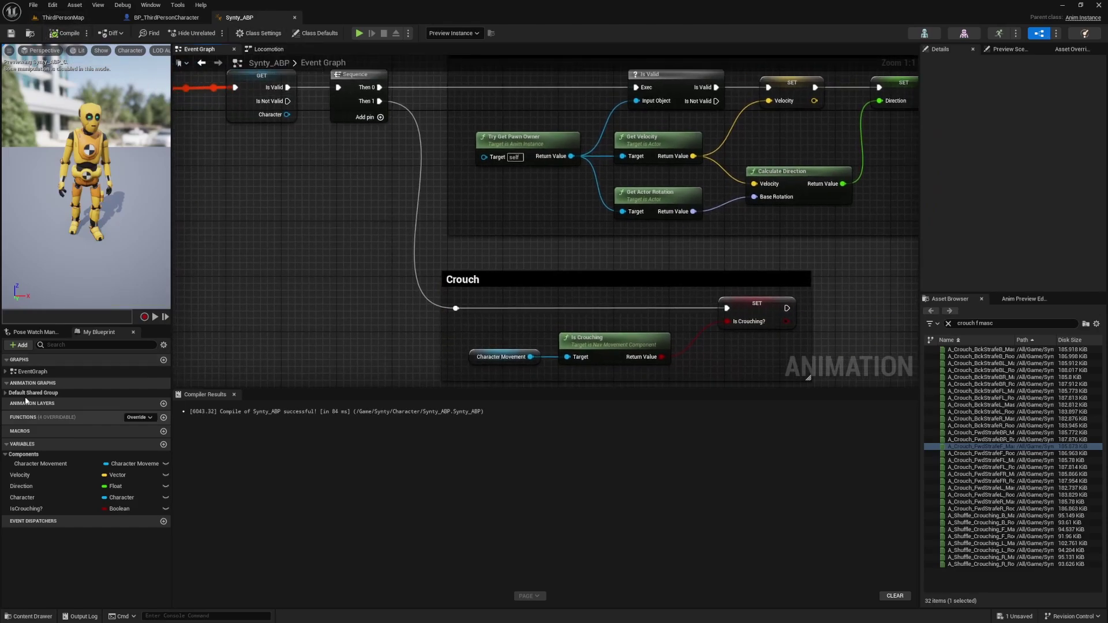
pyautogui.click(6, 372)
pyautogui.click(6, 414)
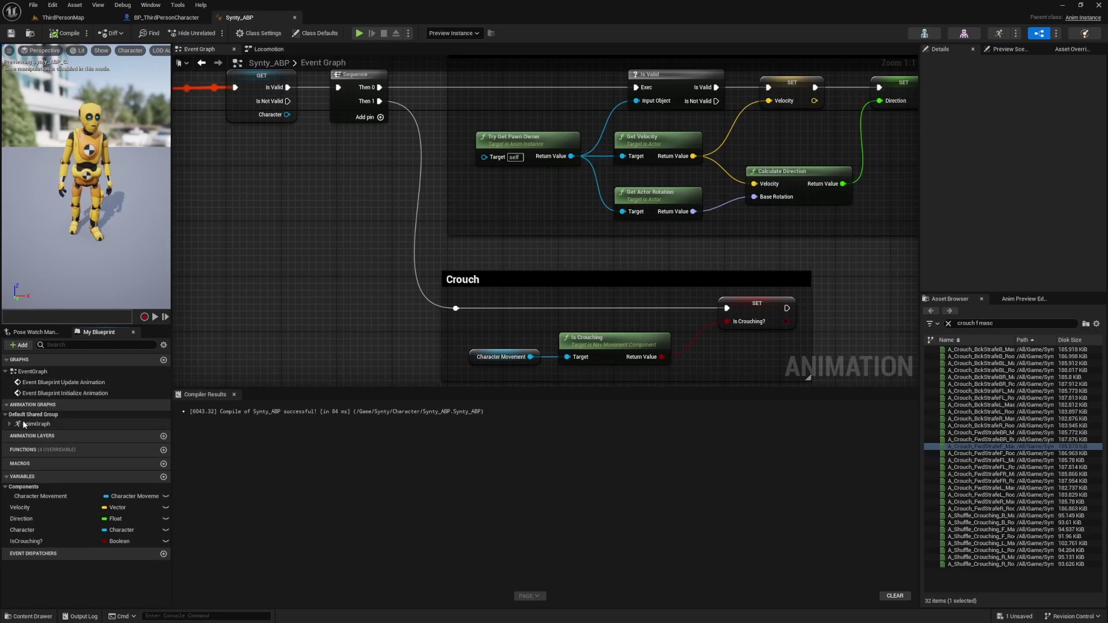
pyautogui.doubleClick(36, 424)
pyautogui.doubleClick(446, 209)
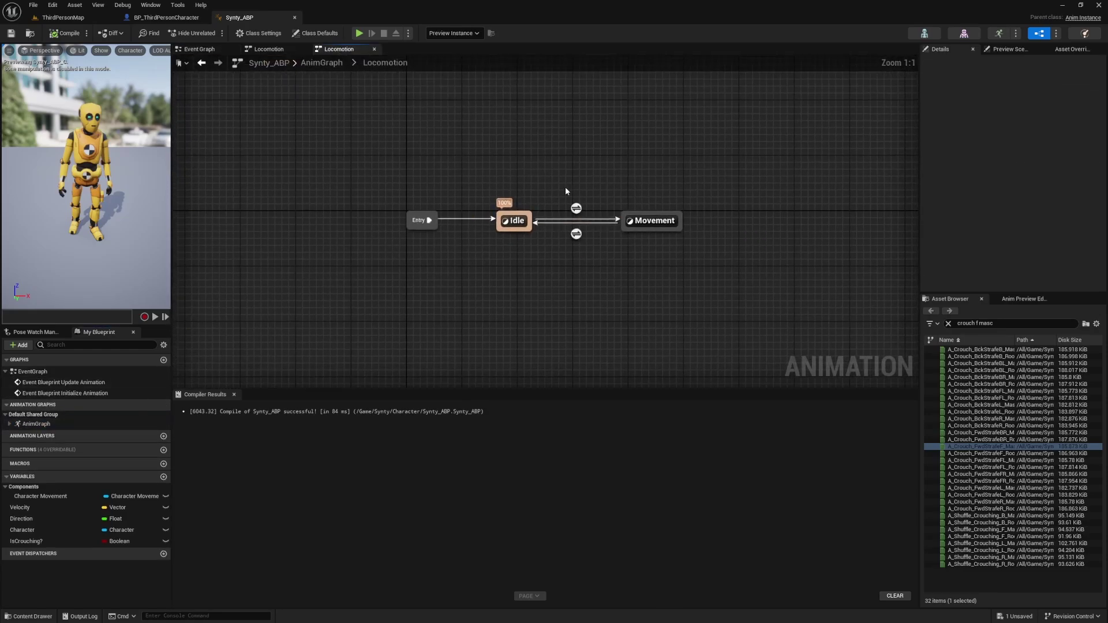
# - Add a state named CrouchTransition above the Idle and Movement states
pyautogui.moveTo(597, 156); pyautogui.dragTo(629, 157)
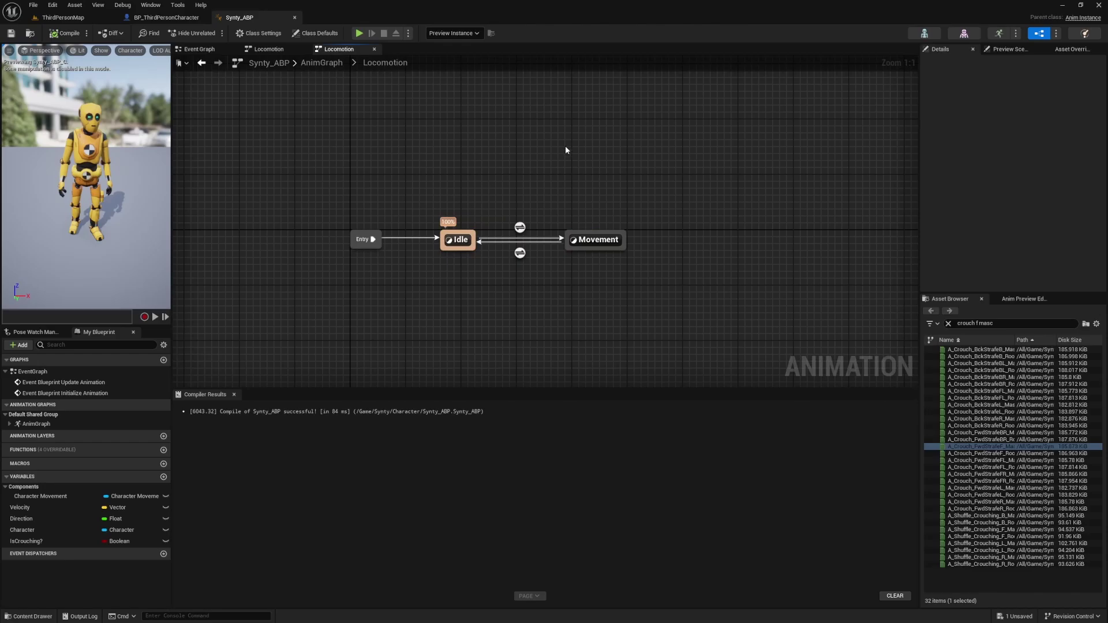
pyautogui.rightClick(511, 176)
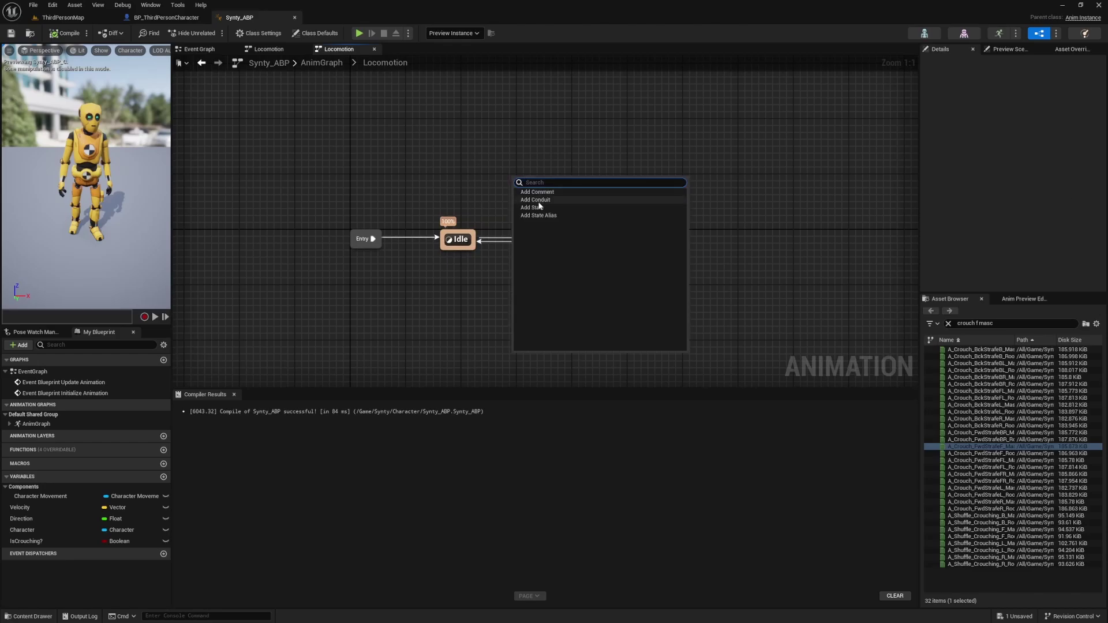
pyautogui.click(543, 208)
pyautogui.write('CrouchTransition')
pyautogui.press('Return')
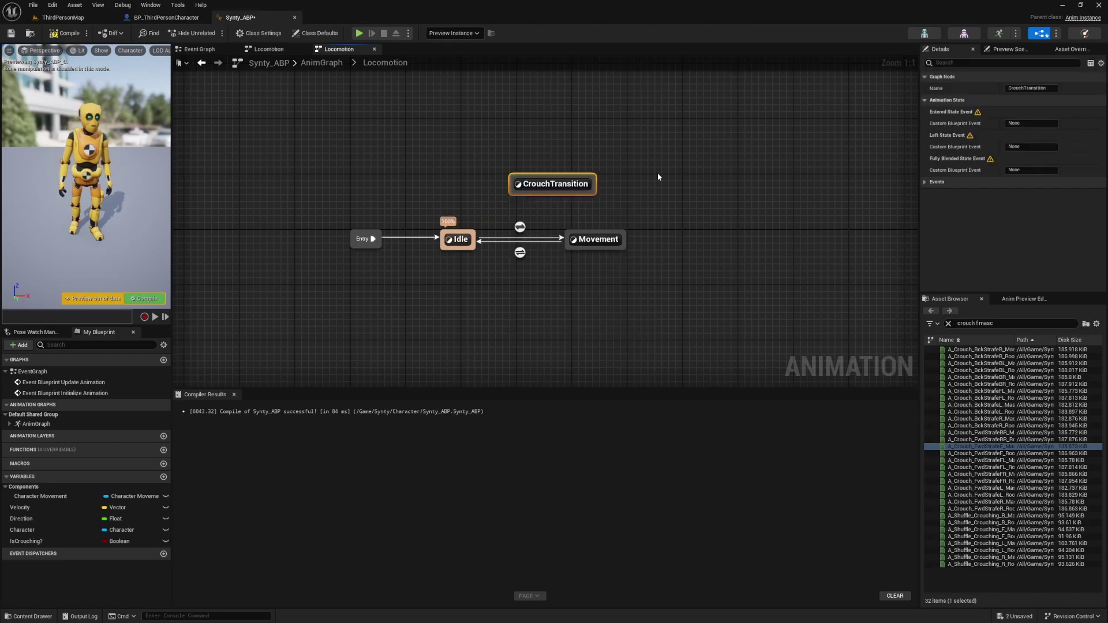
# - Center CrouchTransition above Idle and Movement and connect it to both states with transitions in both directions
pyautogui.moveTo(553, 187); pyautogui.dragTo(523, 161)
pyautogui.moveTo(473, 231)
pyautogui.mouseDown()
pyautogui.moveTo(498, 168)
pyautogui.moveTo(454, 234)
pyautogui.mouseUp()
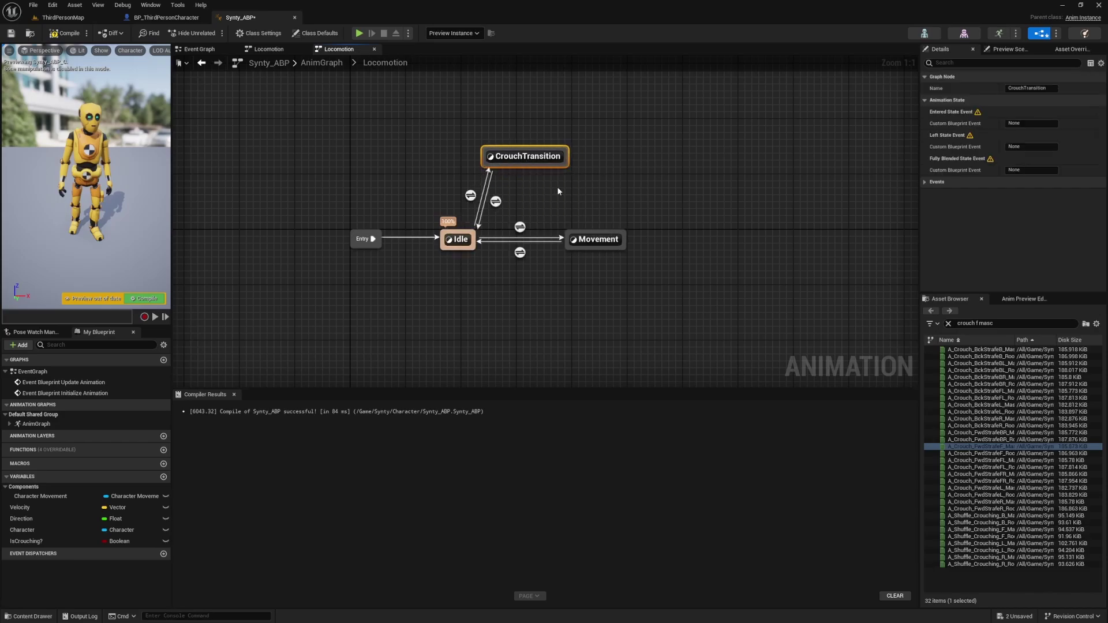
pyautogui.moveTo(569, 232)
pyautogui.mouseDown()
pyautogui.moveTo(553, 161)
pyautogui.moveTo(583, 235)
pyautogui.mouseUp()
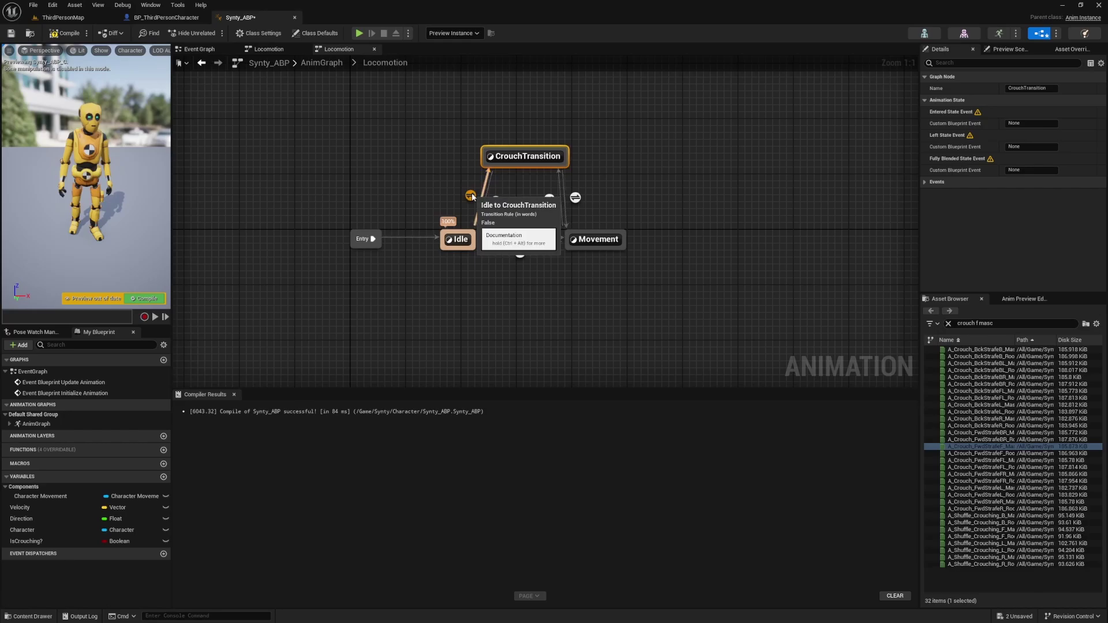
# - In the Idle to CrouchTransition rule, feed the IsCrouching? variable into Can Enter Transition, compile, and copy the variable node
pyautogui.doubleClick(471, 196)
pyautogui.moveTo(48, 541); pyautogui.dragTo(359, 264)
pyautogui.click(409, 232)
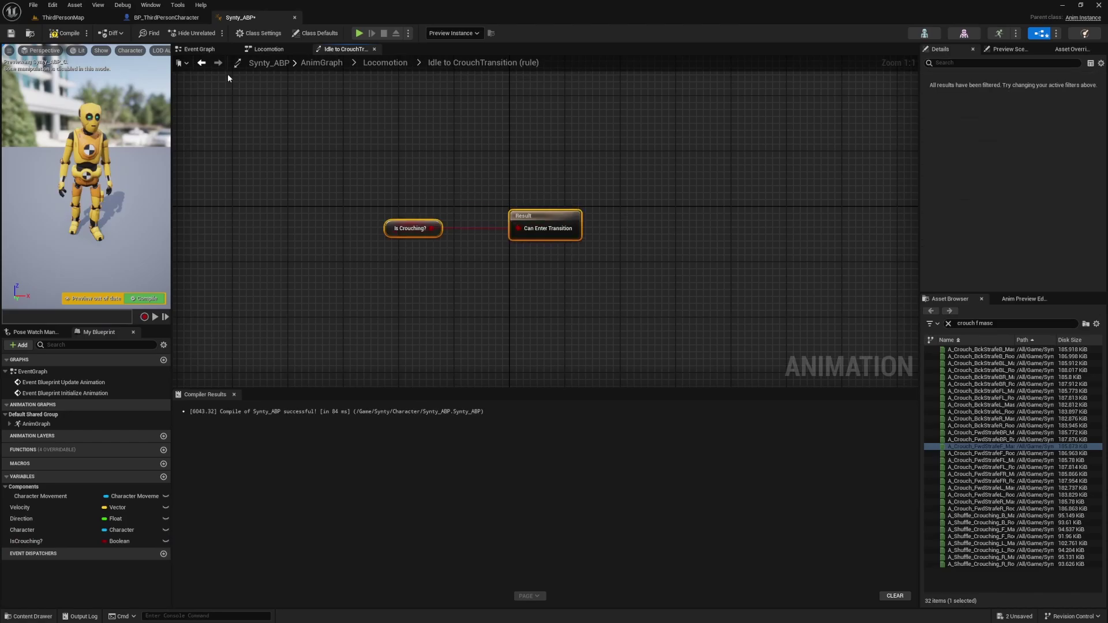
pyautogui.click(64, 32)
pyautogui.click(434, 162)
pyautogui.click(398, 231)
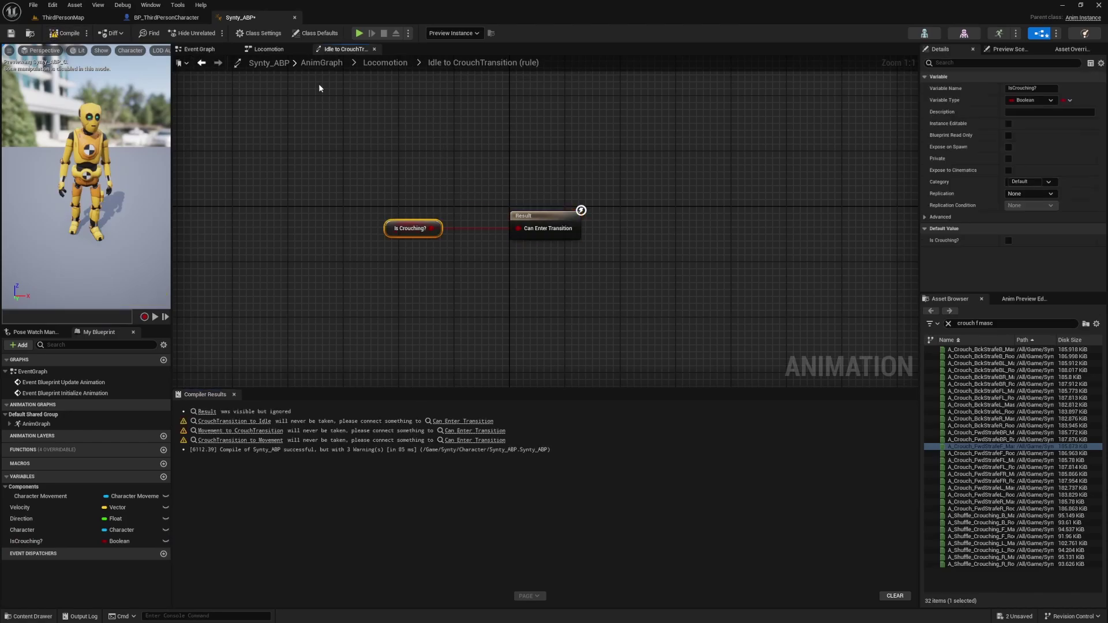
# - In the Movement to CrouchTransition rule, paste the Is Crouching? node, connect it to Can Enter Transition, and compile
pyautogui.click(289, 52)
pyautogui.click(496, 210)
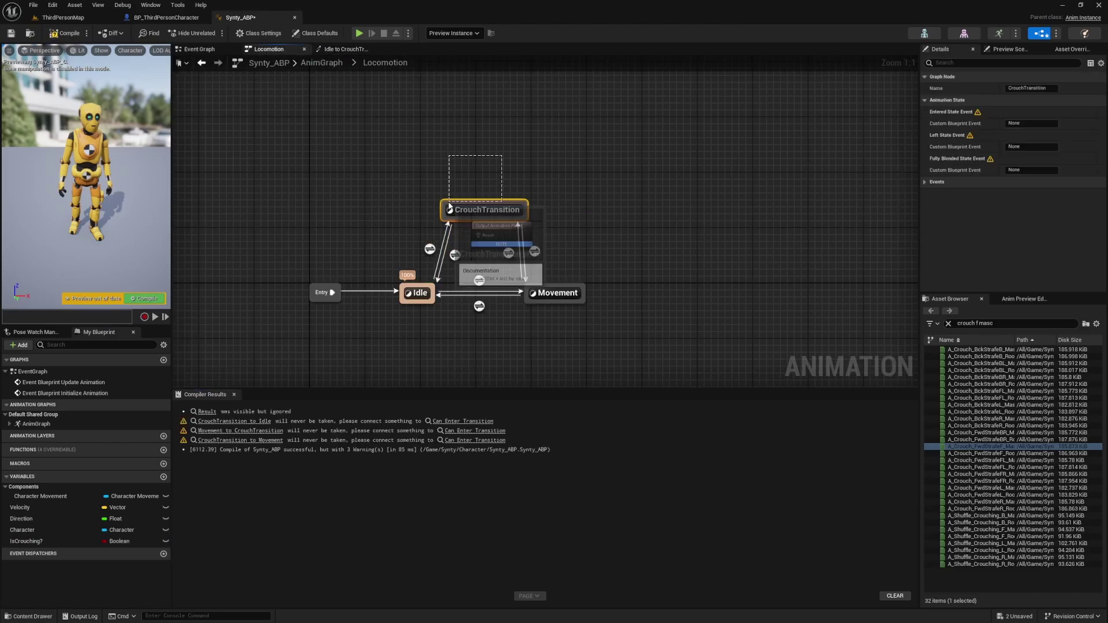
pyautogui.moveTo(656, 242); pyautogui.dragTo(674, 206, button='right')
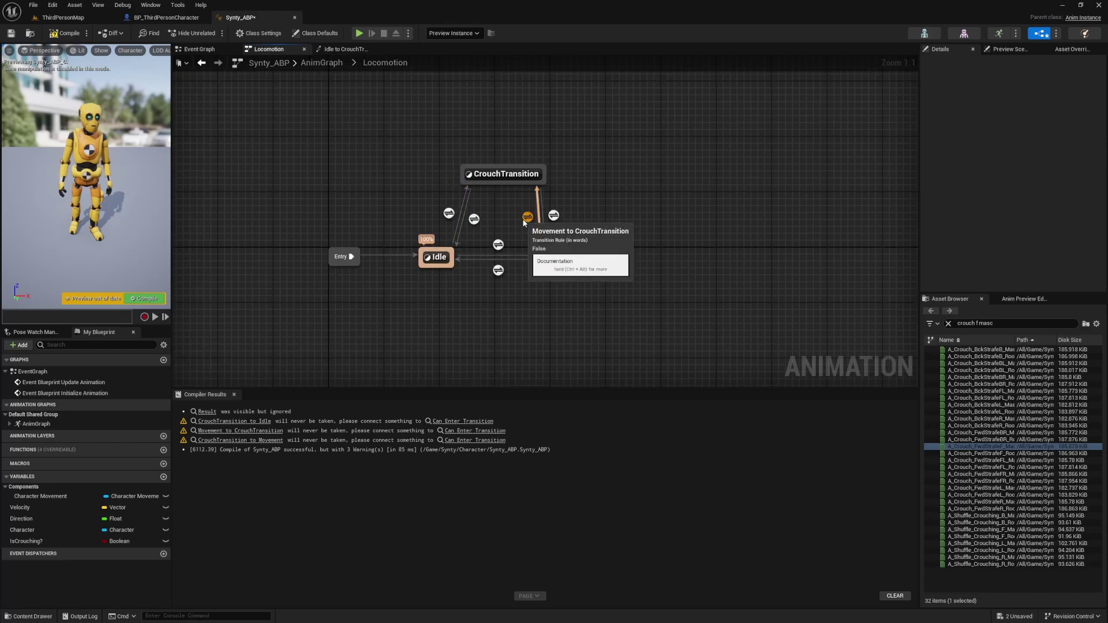
pyautogui.doubleClick(526, 218)
pyautogui.hotkey('ctrl', 'v')
pyautogui.moveTo(454, 218); pyautogui.dragTo(519, 221)
pyautogui.click(64, 33)
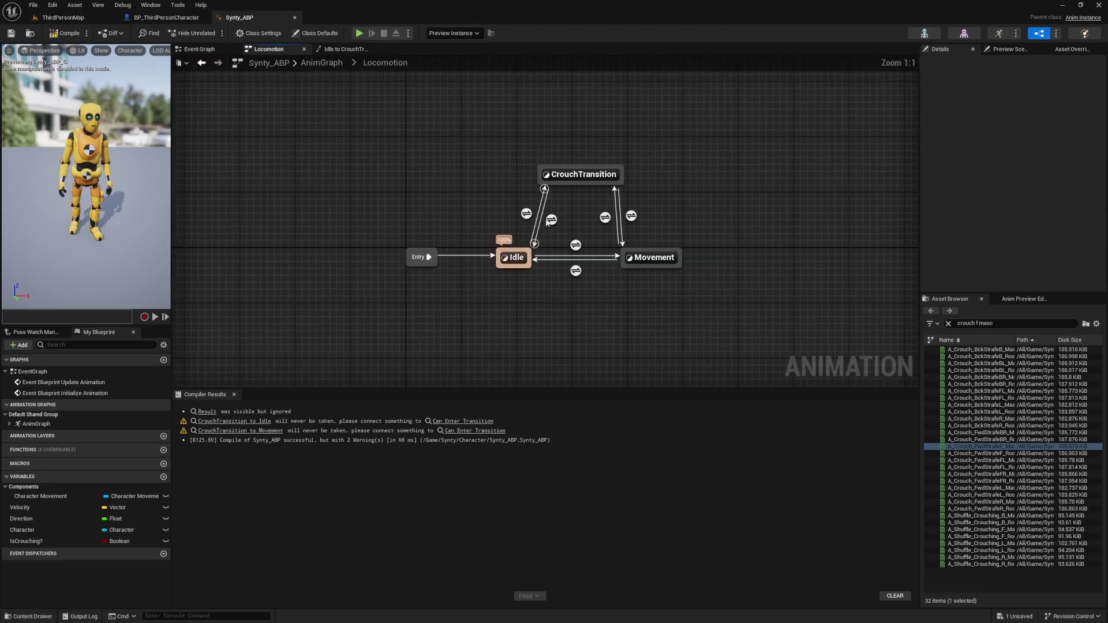
# - In the CrouchTransition to Idle rule, paste Is Crouching? and connect it through a NOT Boolean node to Can Enter Transition
pyautogui.moveTo(584, 226); pyautogui.dragTo(540, 227, button='right')
pyautogui.click(510, 220)
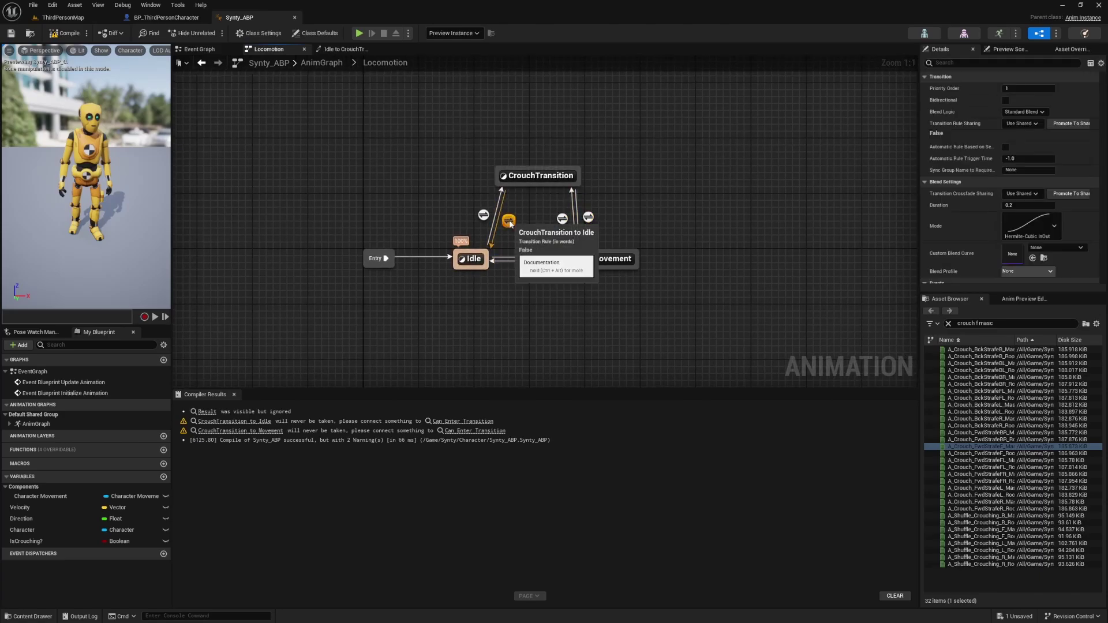
pyautogui.doubleClick(509, 221)
pyautogui.hotkey('ctrl', 'v')
pyautogui.moveTo(392, 218); pyautogui.dragTo(423, 218)
pyautogui.write('NOT')
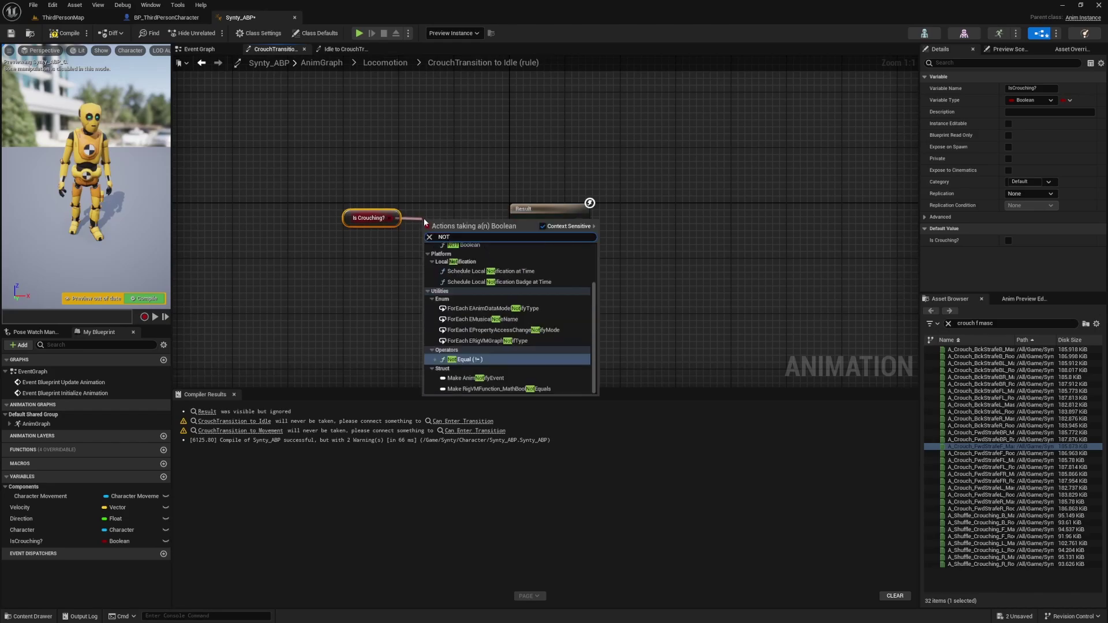
pyautogui.write(' BOO')
pyautogui.press('Return')
pyautogui.moveTo(482, 225); pyautogui.dragTo(532, 222)
# - Align the rule's nodes in a straight row and copy the Is Crouching? and NOT nodes
pyautogui.moveTo(650, 173); pyautogui.dragTo(306, 270)
pyautogui.press('q')
pyautogui.moveTo(478, 178); pyautogui.dragTo(444, 220)
pyautogui.moveTo(452, 219); pyautogui.dragTo(445, 219)
pyautogui.moveTo(397, 170); pyautogui.dragTo(355, 252)
pyautogui.moveTo(460, 134); pyautogui.dragTo(430, 261)
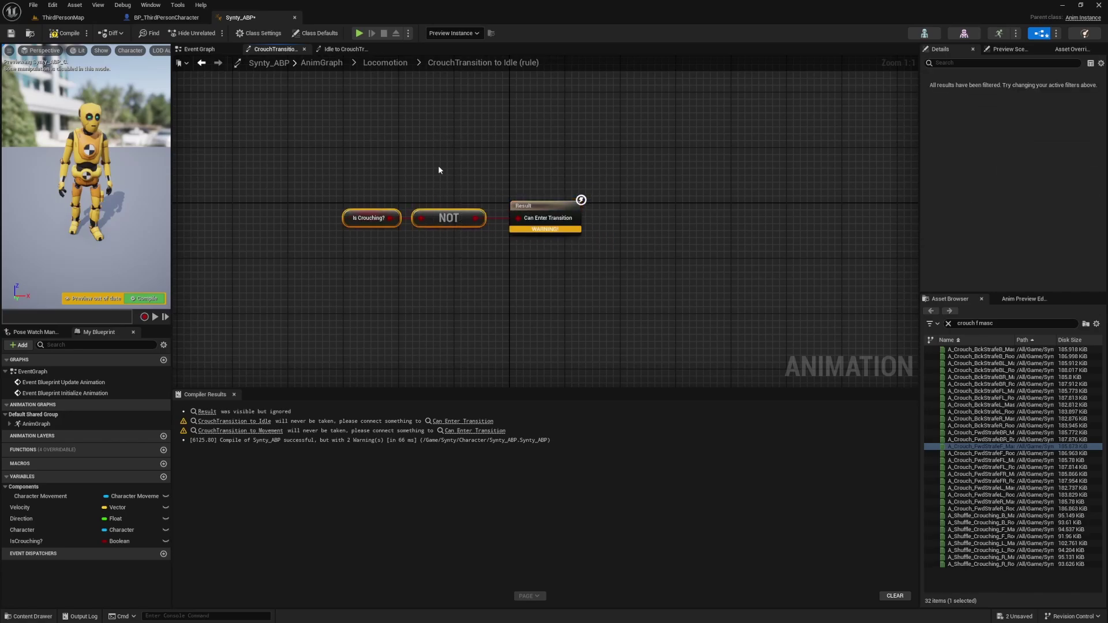
# - In the CrouchTransition to Movement rule, paste the Is Crouching? and NOT nodes and connect them to Can Enter Transition
pyautogui.click(365, 62)
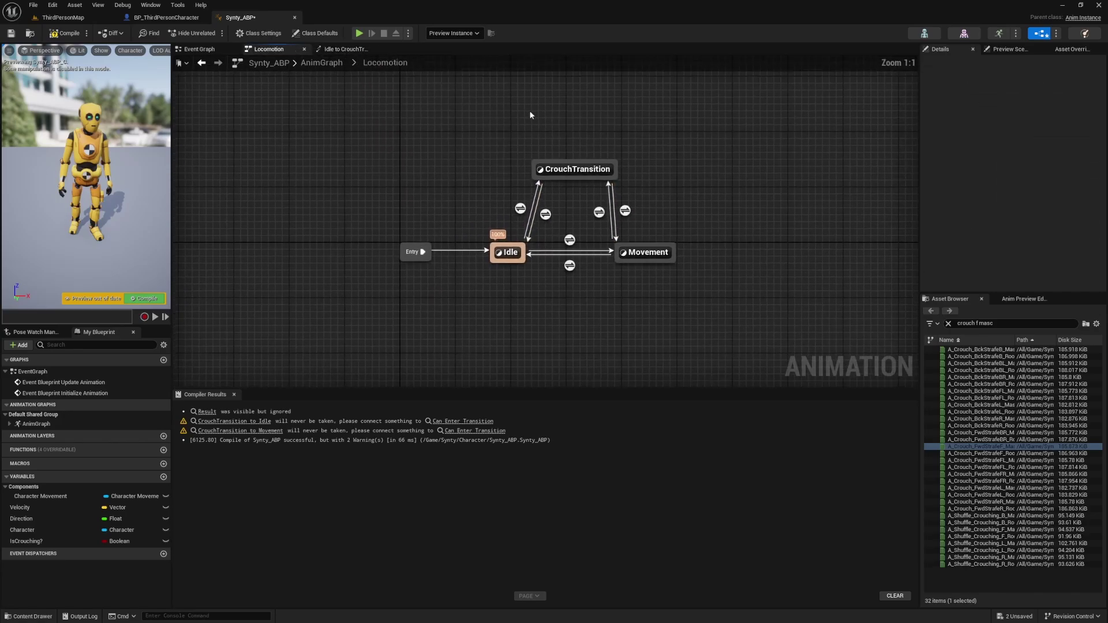
pyautogui.doubleClick(632, 217)
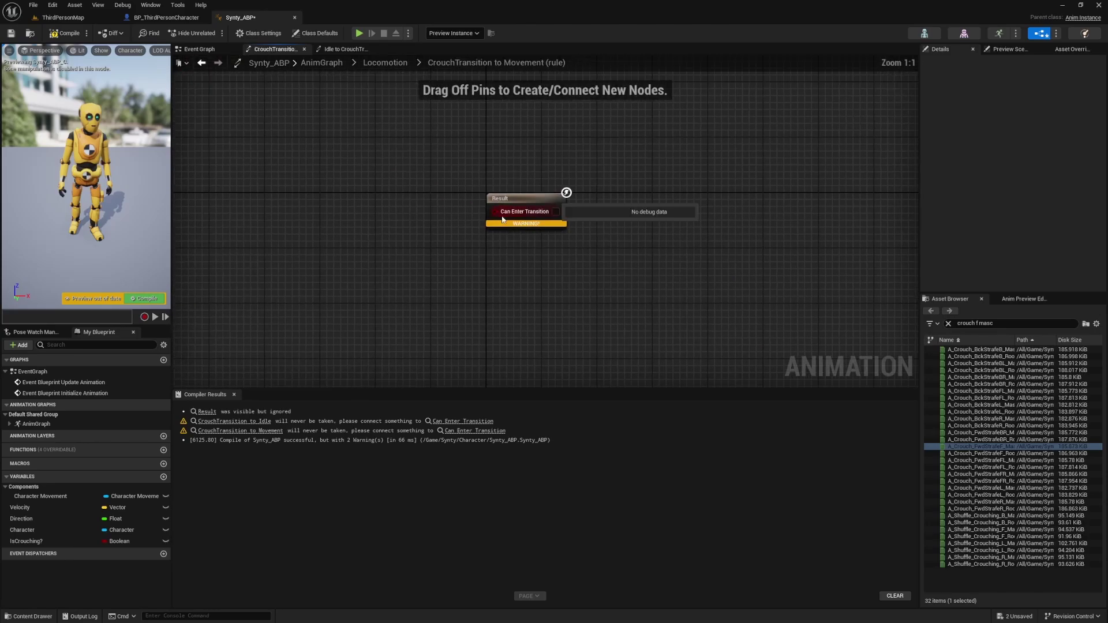
pyautogui.moveTo(447, 218); pyautogui.dragTo(526, 221)
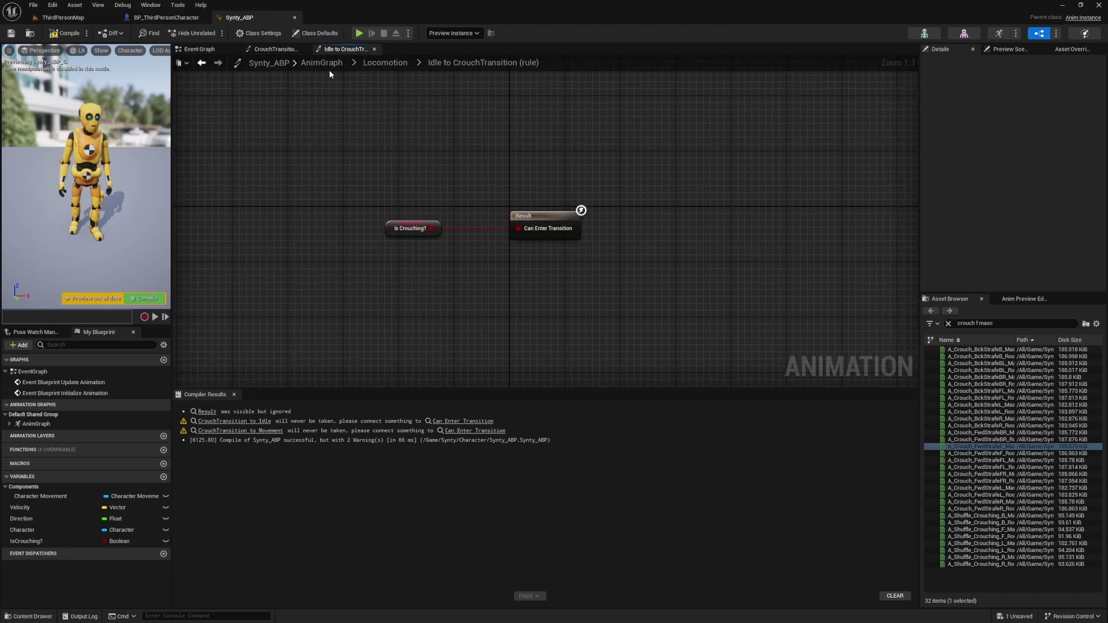
# - Inside the CrouchTransition state, add a Blend Poses by bool node and connect it to the Output Animation Pose result
pyautogui.click(287, 52)
pyautogui.click(385, 62)
pyautogui.moveTo(630, 156)
pyautogui.mouseDown(button='right')
pyautogui.moveTo(575, 166)
pyautogui.moveTo(629, 165)
pyautogui.mouseUp(button='right')
pyautogui.doubleClick(526, 181)
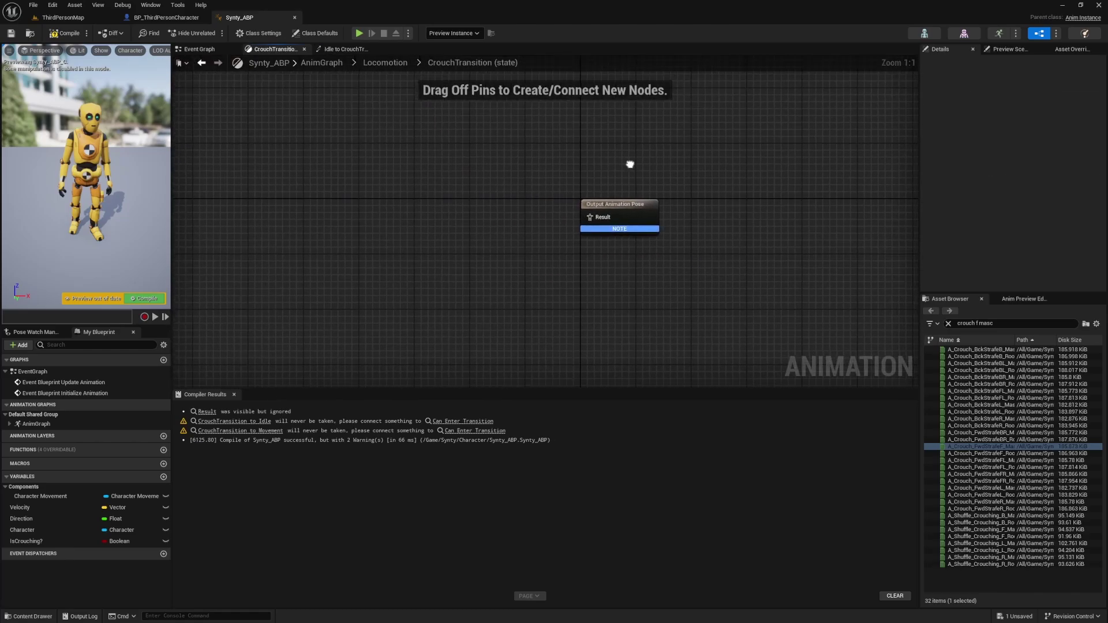
pyautogui.rightClick(487, 213)
pyautogui.write('blend poses by bool')
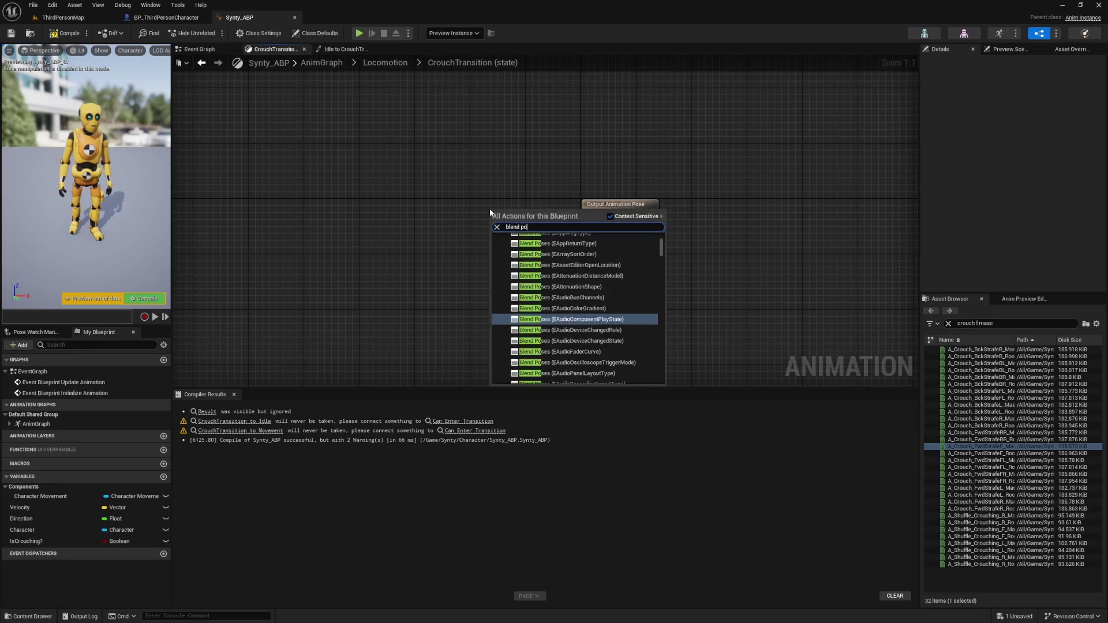
pyautogui.press('Return')
pyautogui.moveTo(557, 210); pyautogui.dragTo(595, 221)
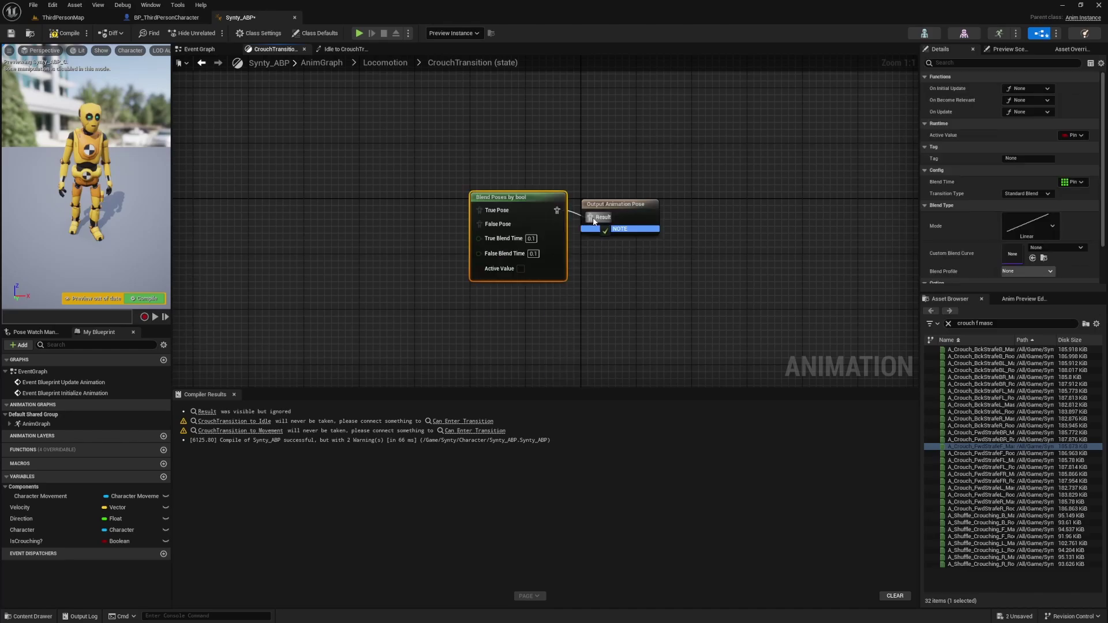
pyautogui.click(667, 174)
# - Connect the IsCrouching? variable to the blend node's Active Value and straighten the connection between them
pyautogui.moveTo(456, 168); pyautogui.dragTo(530, 161, button='right')
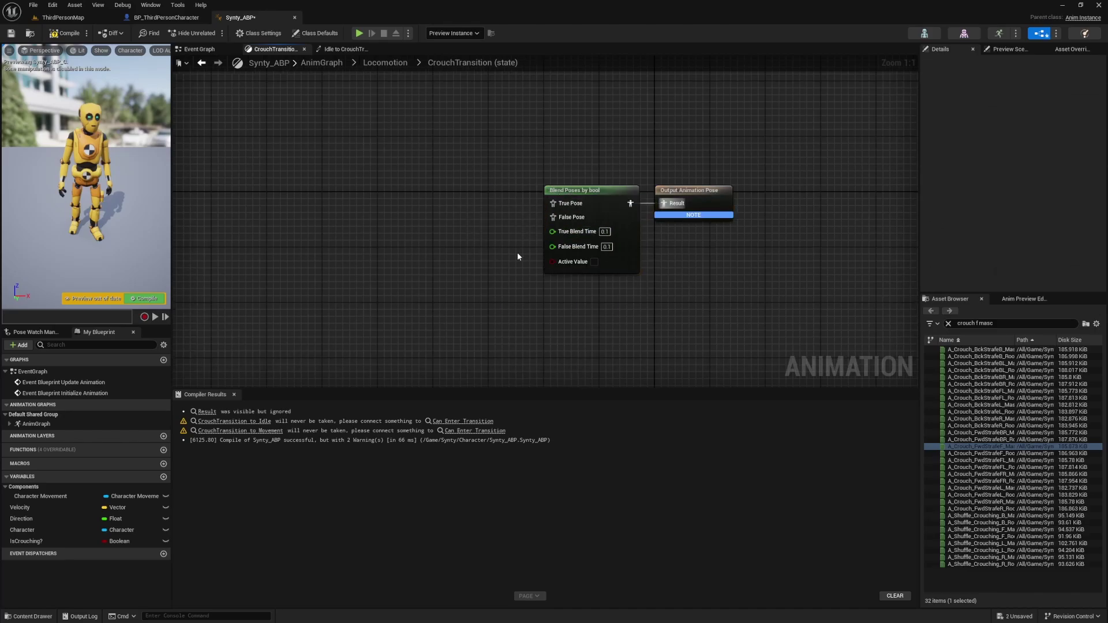
pyautogui.moveTo(26, 541); pyautogui.dragTo(563, 262)
pyautogui.click(442, 273)
pyautogui.moveTo(439, 269); pyautogui.dragTo(502, 262)
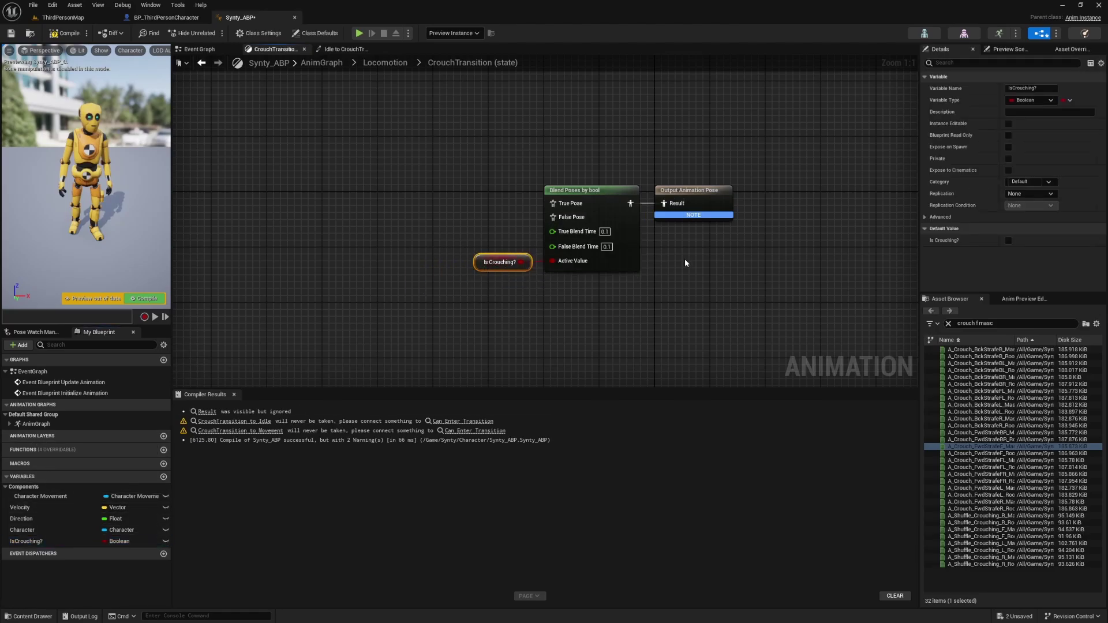
pyautogui.moveTo(690, 262); pyautogui.dragTo(520, 242)
pyautogui.press('q')
pyautogui.click(475, 225)
# - Find stand_tocrouch in the asset browser, add A_Stand_ToCrouch_Masc, connect it to True Pose, and place it higher in the graph
pyautogui.moveTo(1003, 325); pyautogui.dragTo(879, 329)
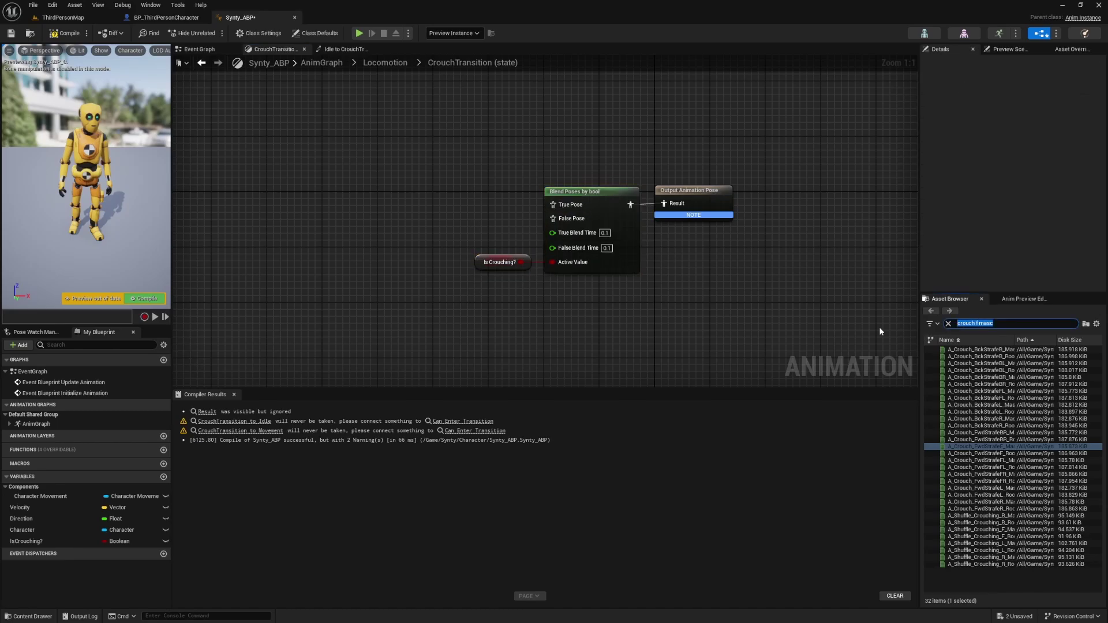
pyautogui.write('crouch')
pyautogui.moveTo(980, 357); pyautogui.dragTo(430, 186)
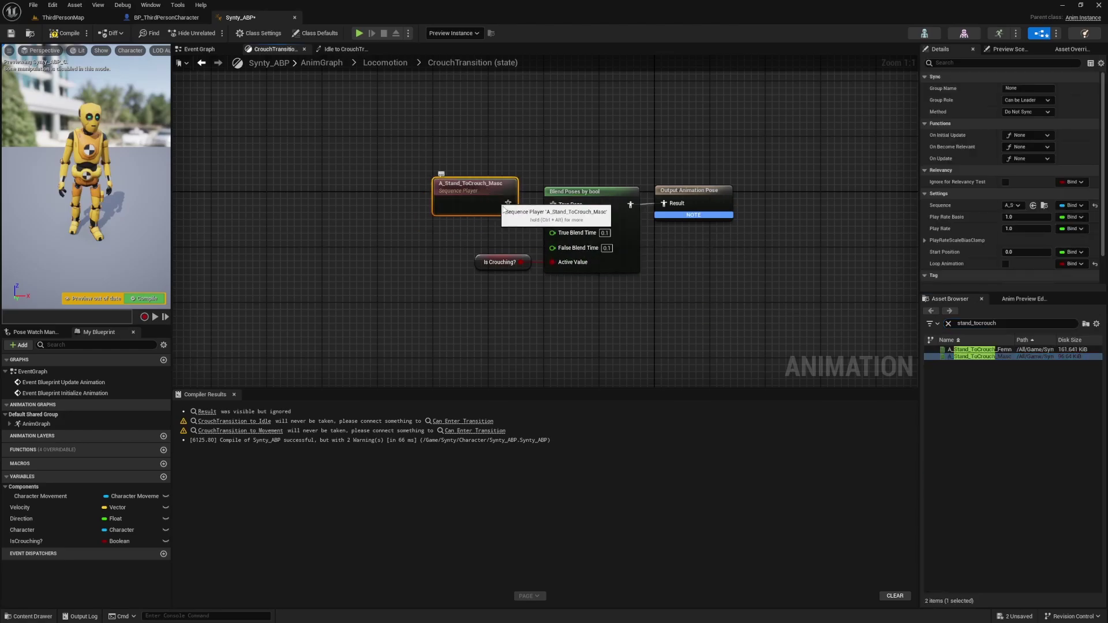
pyautogui.moveTo(508, 203); pyautogui.dragTo(556, 206)
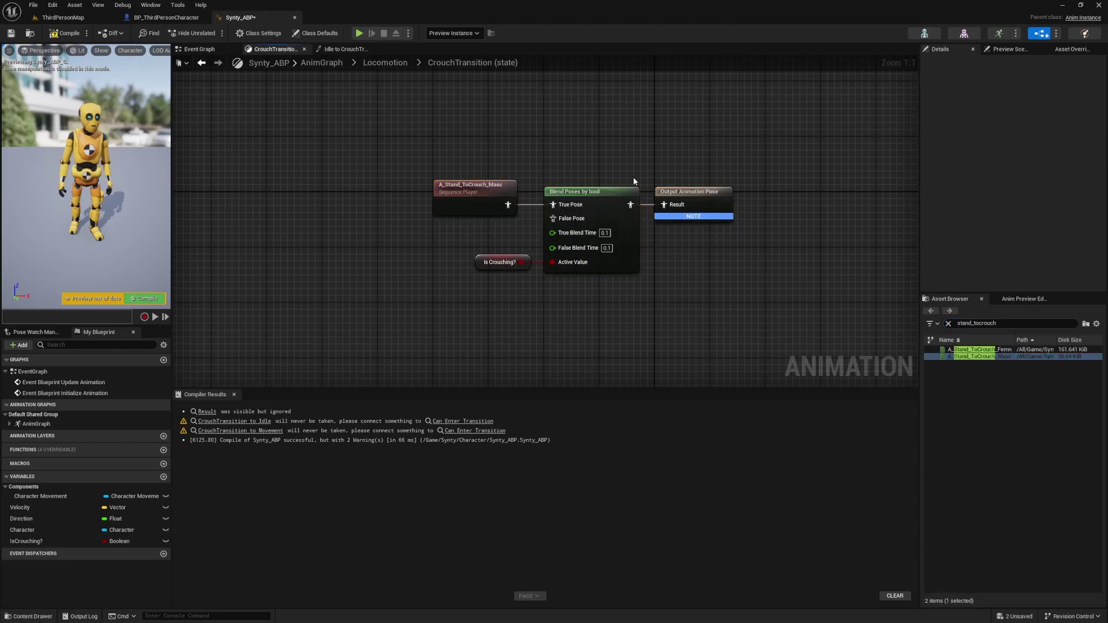
pyautogui.moveTo(467, 191); pyautogui.dragTo(475, 162)
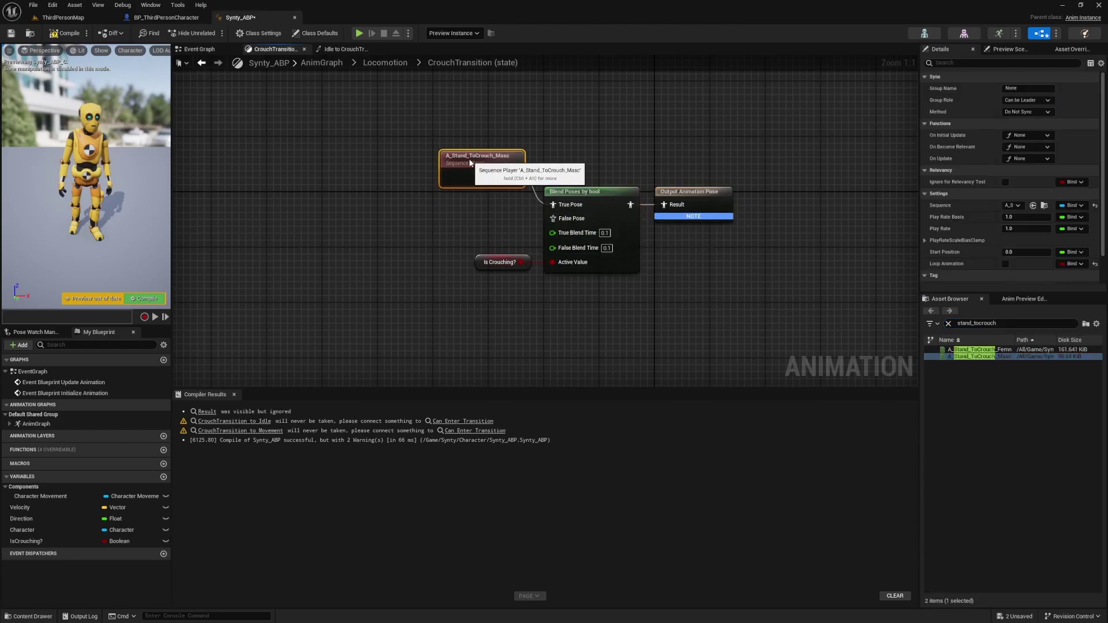
# - Find crouch_tostand in the asset browser, add A_Crouch_ToStand_Masc, and connect it to the blend node's False Pose
pyautogui.write('crouch_tos')
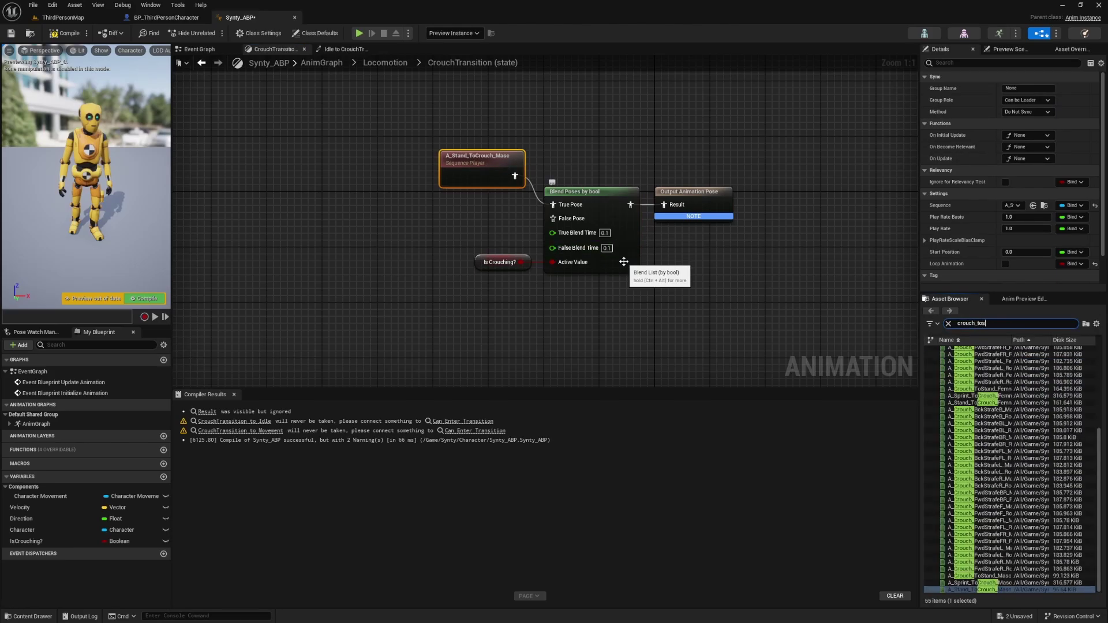
pyautogui.moveTo(979, 357); pyautogui.dragTo(426, 213)
pyautogui.moveTo(501, 238); pyautogui.dragTo(555, 221)
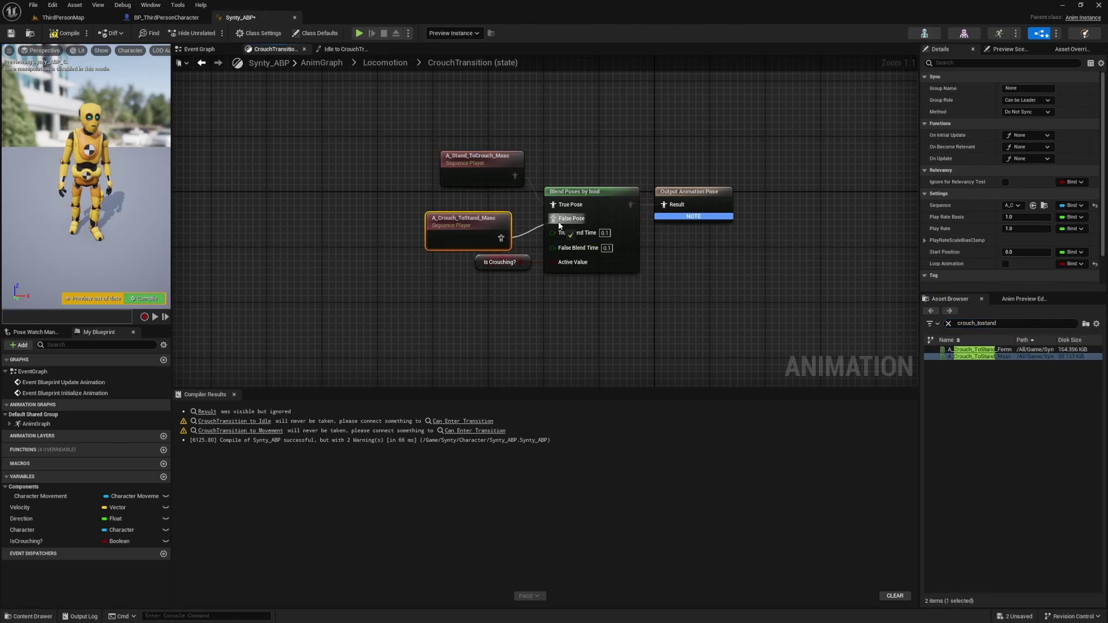
# - Line up the A_Crouch_ToStand_Masc node directly beneath A_Stand_ToCrouch_Masc and compile the animation blueprint
pyautogui.moveTo(450, 224)
pyautogui.mouseDown()
pyautogui.moveTo(471, 217)
pyautogui.moveTo(463, 212)
pyautogui.mouseUp()
pyautogui.click(63, 34)
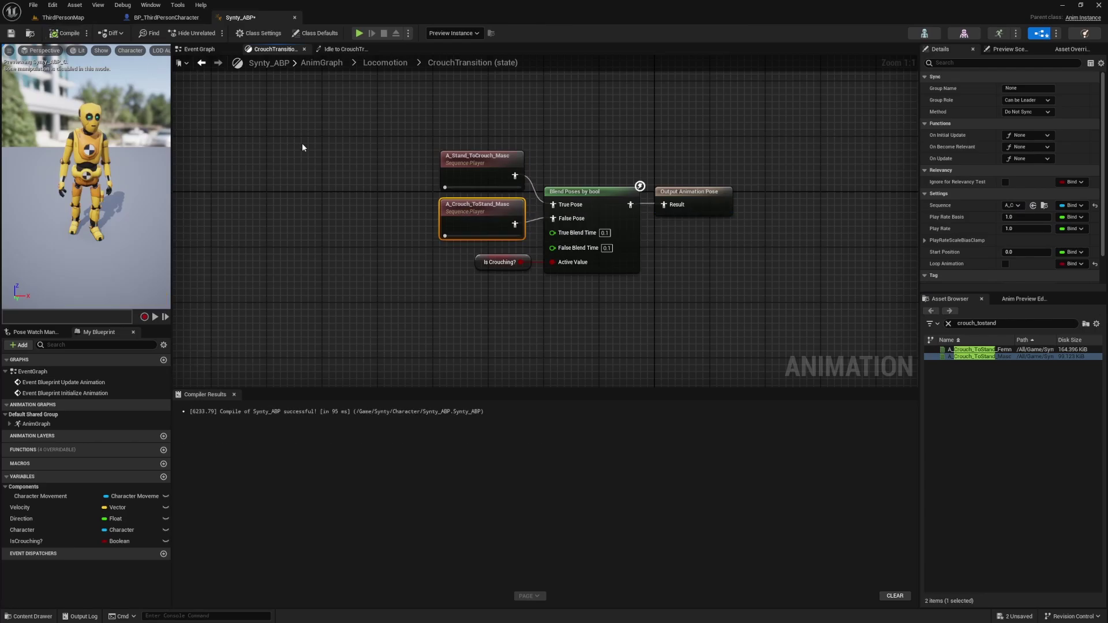
# - In the Locomotion state machine, add a state named Crouch above CrouchTransition and link the two states with transitions in both directions
pyautogui.click(385, 62)
pyautogui.moveTo(492, 199); pyautogui.dragTo(408, 254)
pyautogui.click(468, 189)
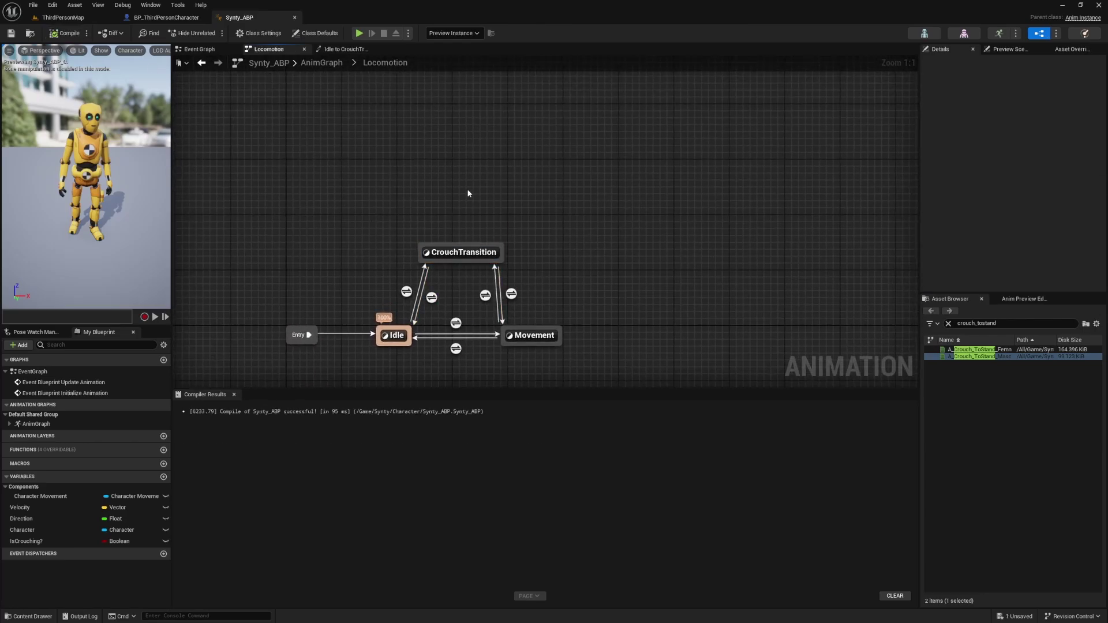
pyautogui.moveTo(456, 190); pyautogui.dragTo(468, 195, button='right')
pyautogui.rightClick(468, 195)
pyautogui.write('state')
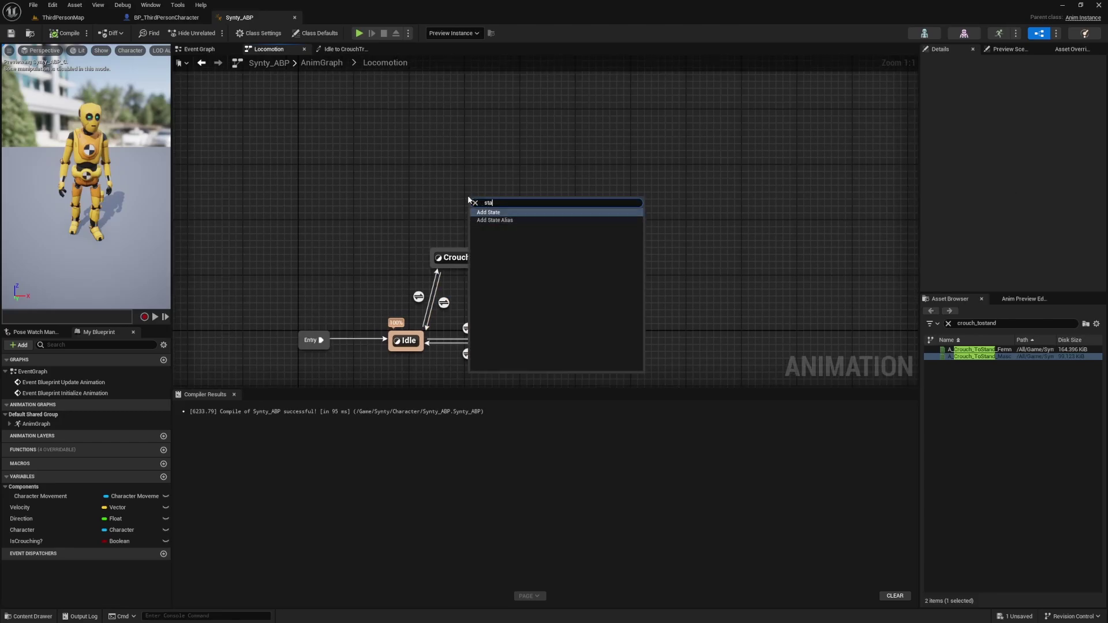
pyautogui.press('Return')
pyautogui.write('Crouch')
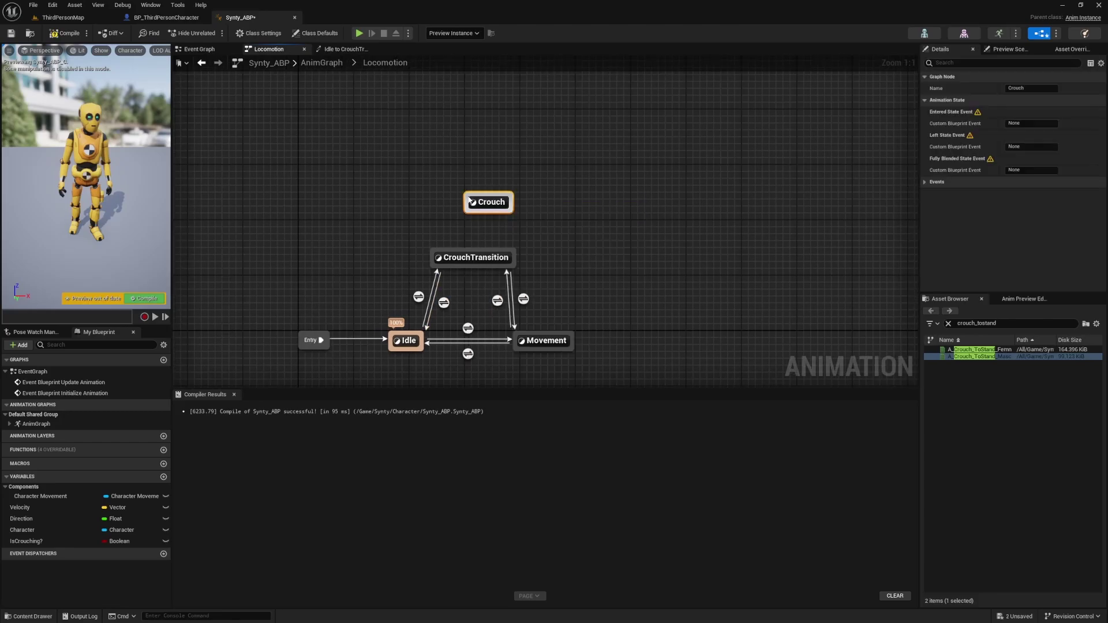
pyautogui.press('Return')
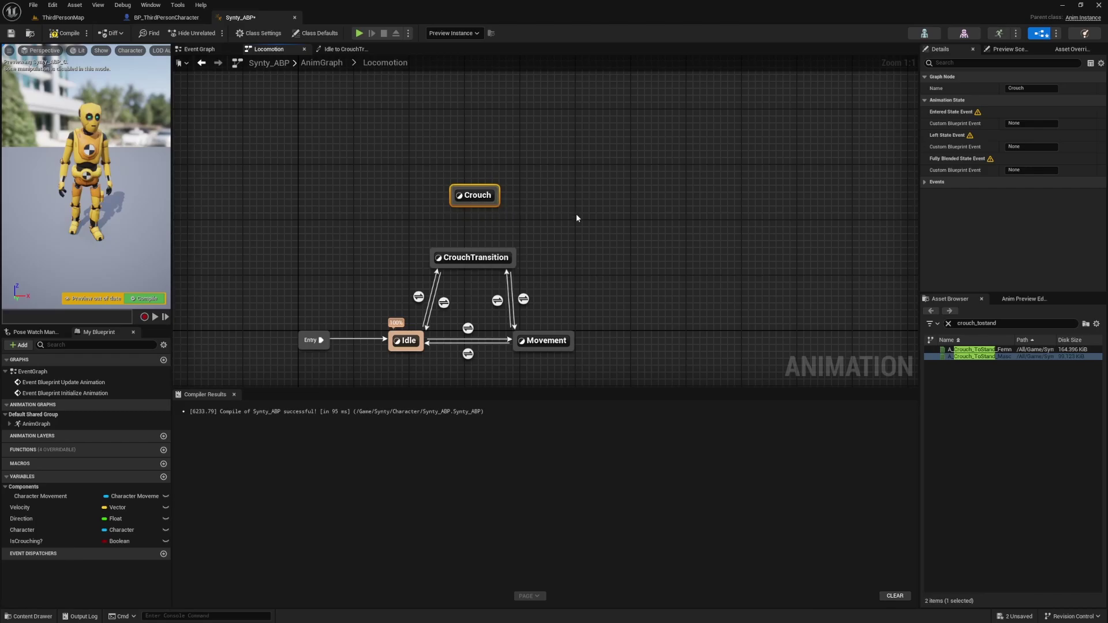
pyautogui.moveTo(489, 250)
pyautogui.mouseDown()
pyautogui.moveTo(489, 206)
pyautogui.moveTo(494, 255)
pyautogui.moveTo(473, 258)
pyautogui.mouseUp()
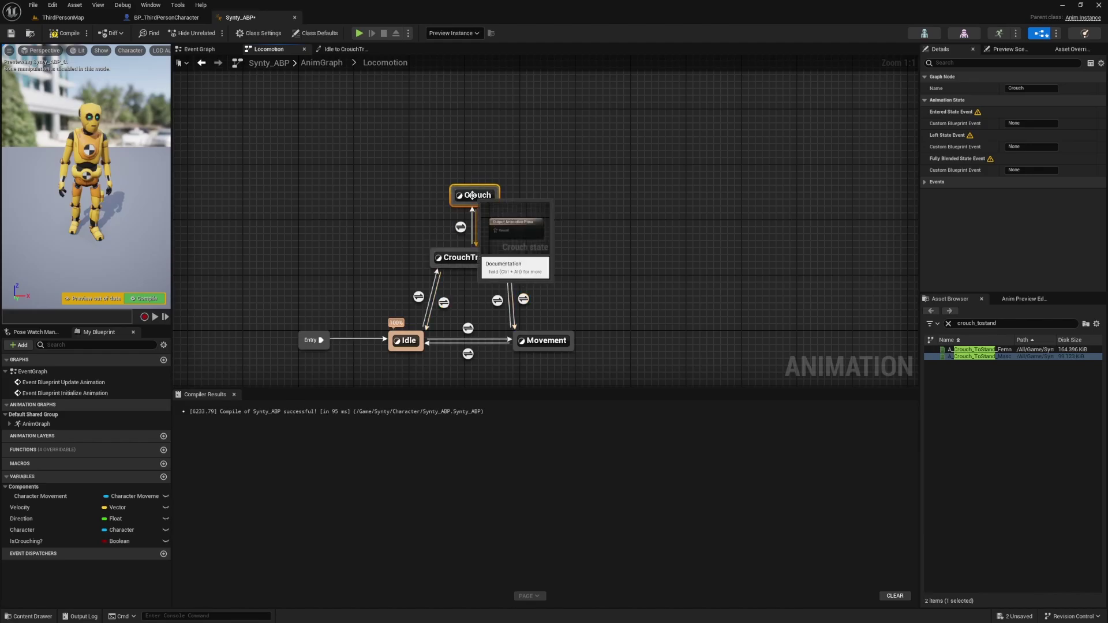
# - Copy the IsCrouching? condition from the Idle to CrouchTransition rule and return to the Locomotion graph
pyautogui.doubleClick(419, 298)
pyautogui.moveTo(512, 215); pyautogui.dragTo(430, 243)
pyautogui.click(385, 62)
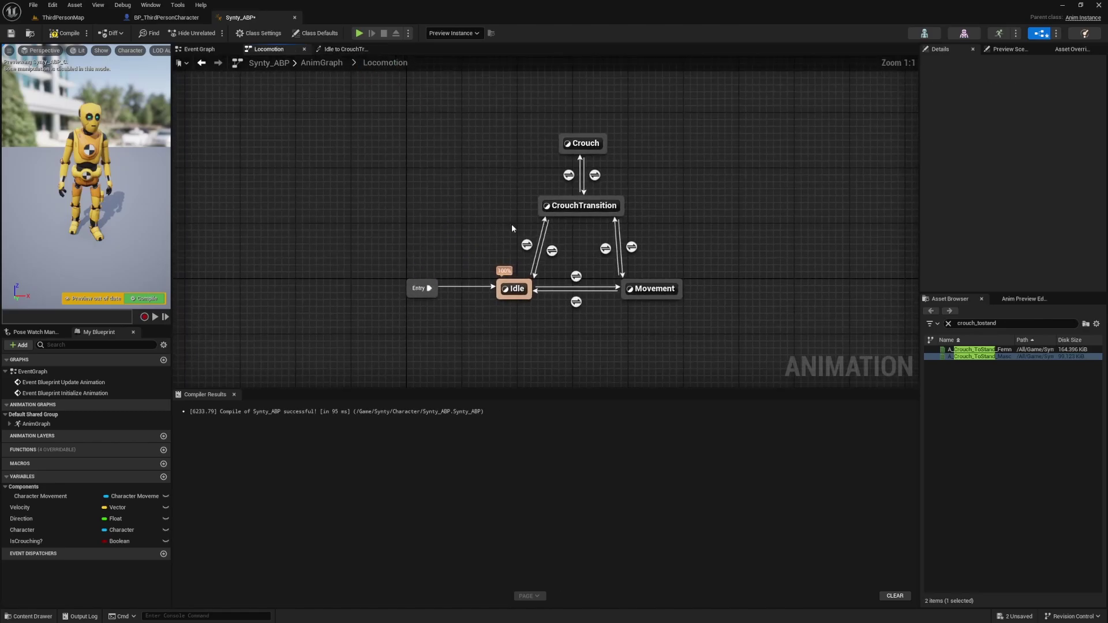
# - In the CrouchTransition to Crouch rule, paste the IsCrouching? variable, connect it to Can Enter Transition, and compile
pyautogui.doubleClick(570, 176)
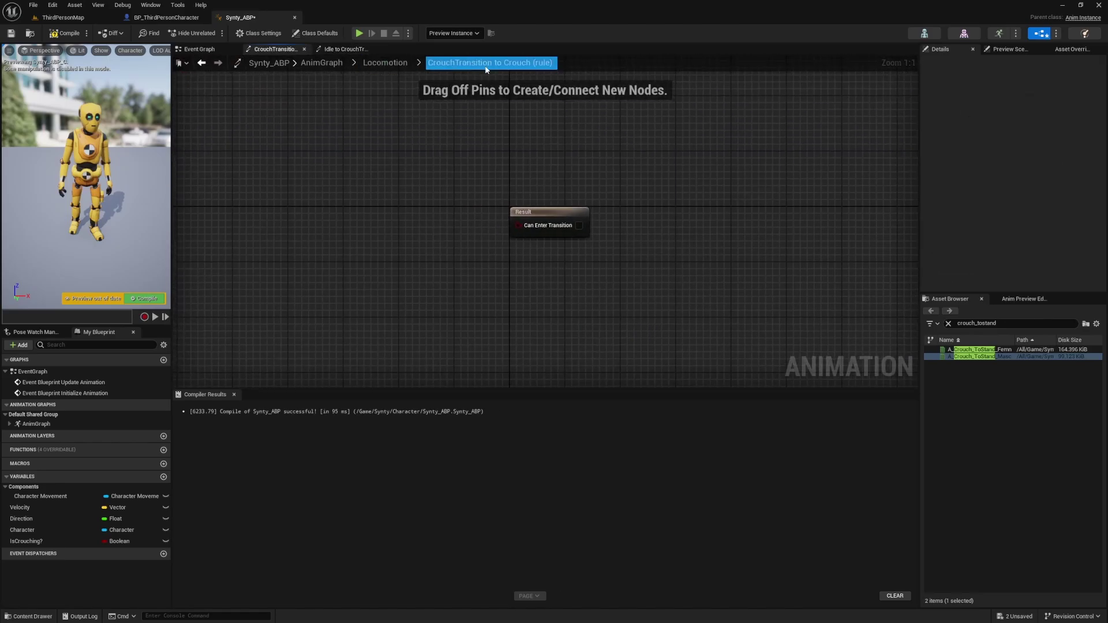
pyautogui.hotkey('ctrl', 'v')
pyautogui.click(484, 230)
pyautogui.press('Delete')
pyautogui.moveTo(447, 222); pyautogui.dragTo(519, 225)
pyautogui.click(54, 33)
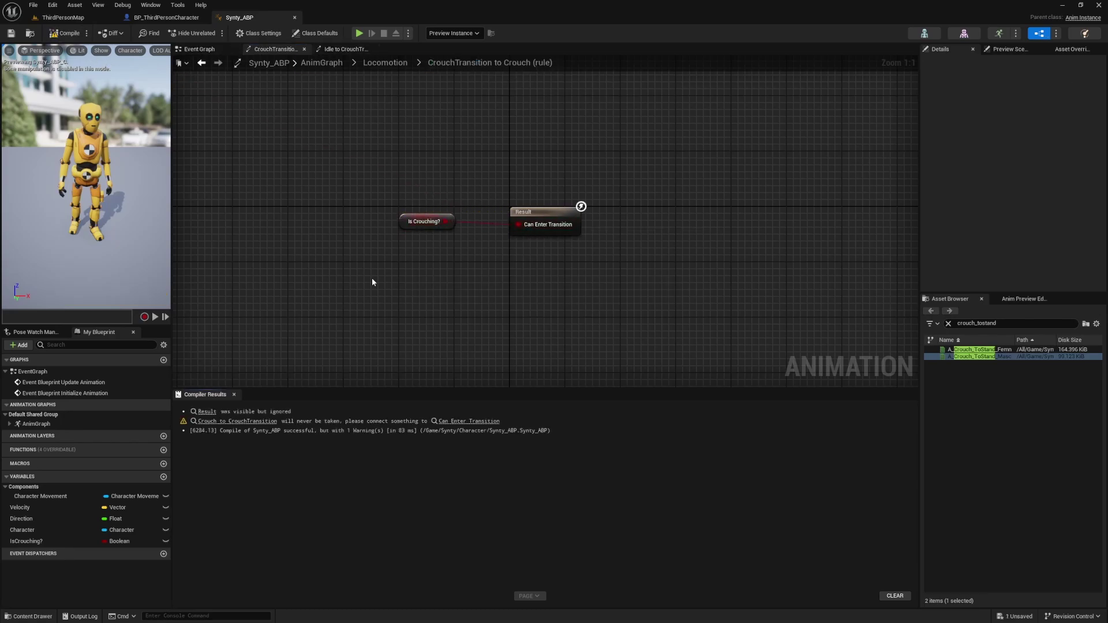
# - In the Crouch to CrouchTransition rule, feed IsCrouching? through a NOT node into Can Enter Transition, and compile and save
pyautogui.click(385, 62)
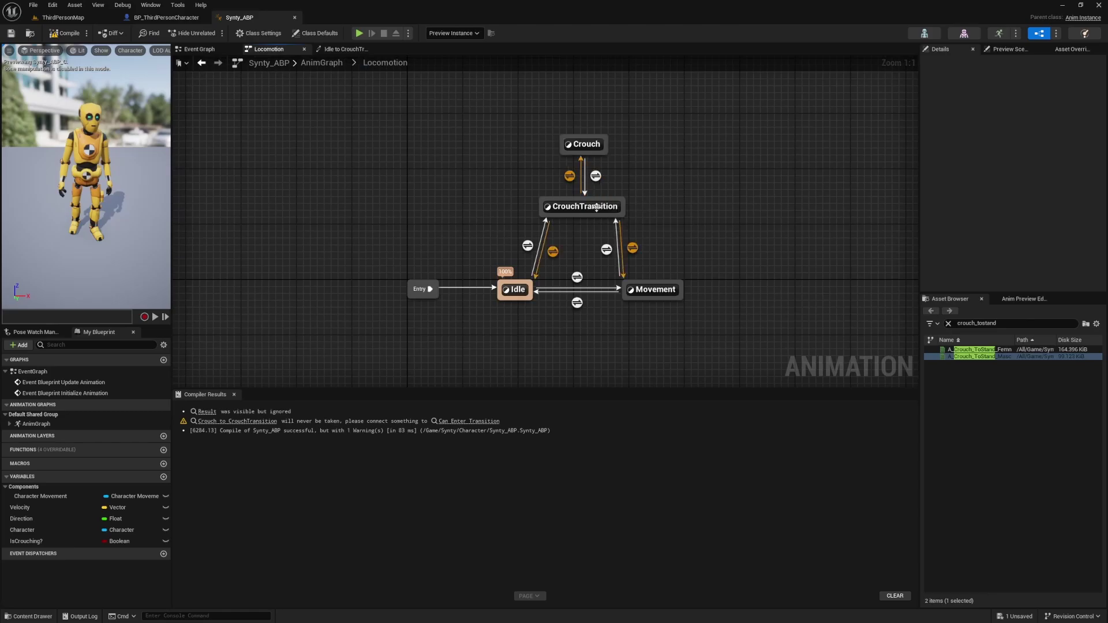
pyautogui.doubleClick(595, 178)
pyautogui.moveTo(483, 194); pyautogui.dragTo(368, 249)
pyautogui.moveTo(462, 224); pyautogui.dragTo(533, 221)
pyautogui.press('F7')
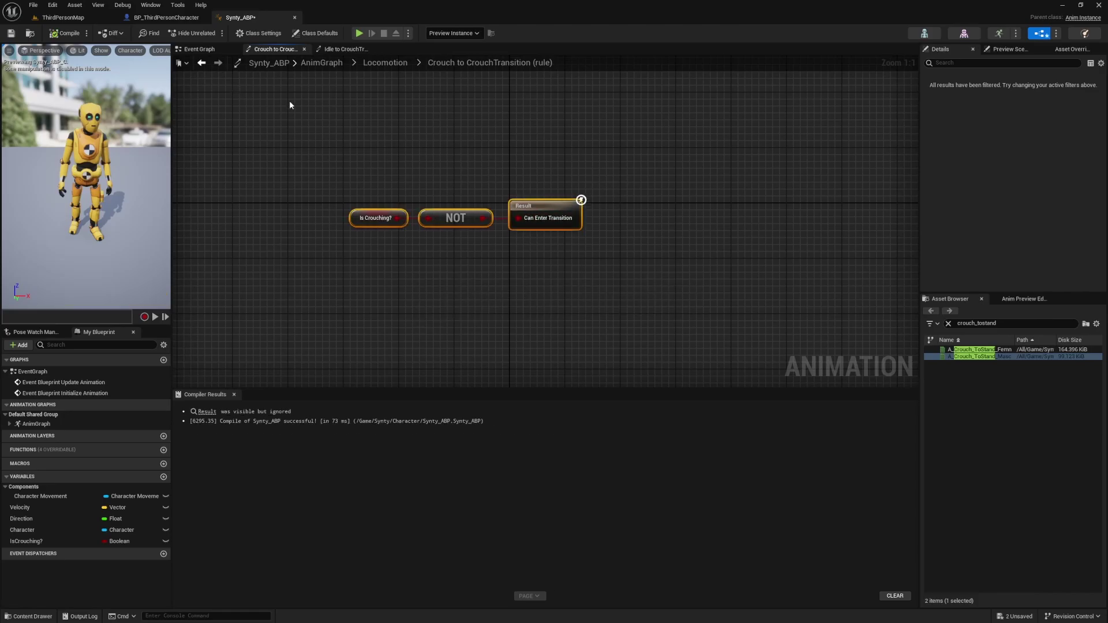
pyautogui.hotkey('ctrl', 's')
# - Open the Crouch state's graph from the Locomotion state machine
pyautogui.click(382, 63)
pyautogui.click(585, 143)
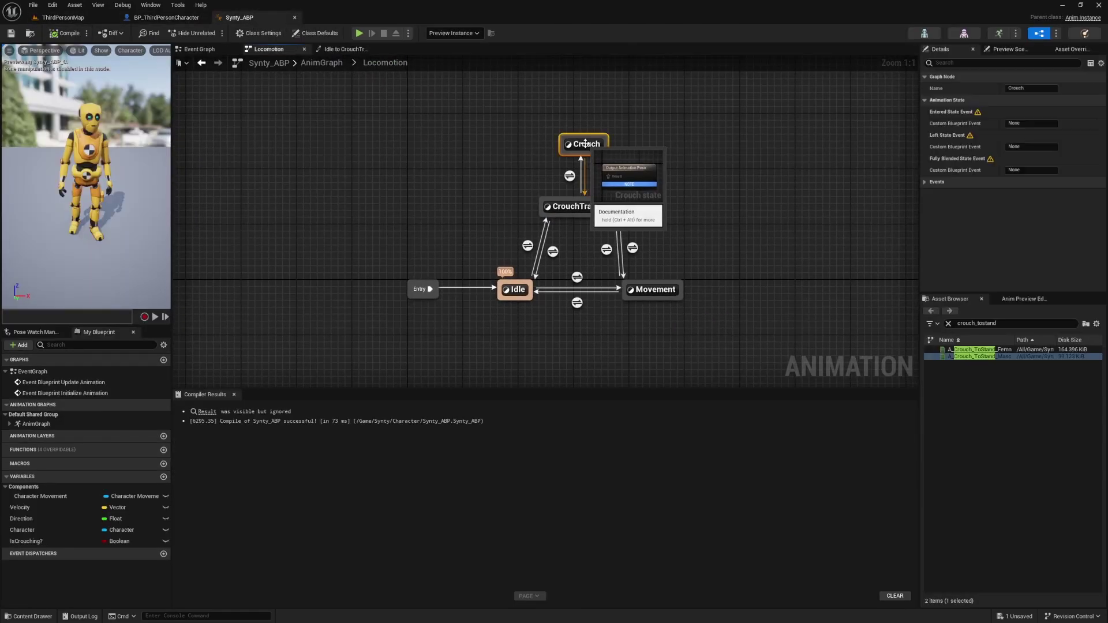
pyautogui.doubleClick(586, 144)
pyautogui.moveTo(577, 163); pyautogui.dragTo(632, 169, button='right')
pyautogui.moveTo(673, 191); pyautogui.dragTo(586, 233)
pyautogui.click(597, 190)
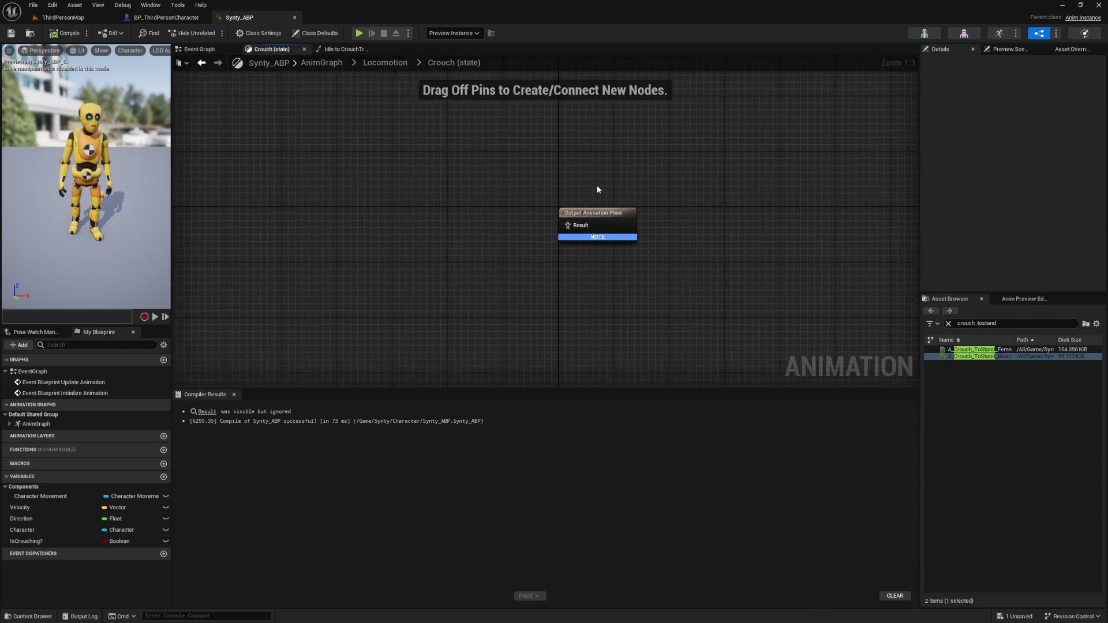
# - In the level editor's Synty/Character folder, create a Blend Space 1D for PolygonSyntyCharacter_Skeleton and name it Crouch_BS
pyautogui.click(58, 20)
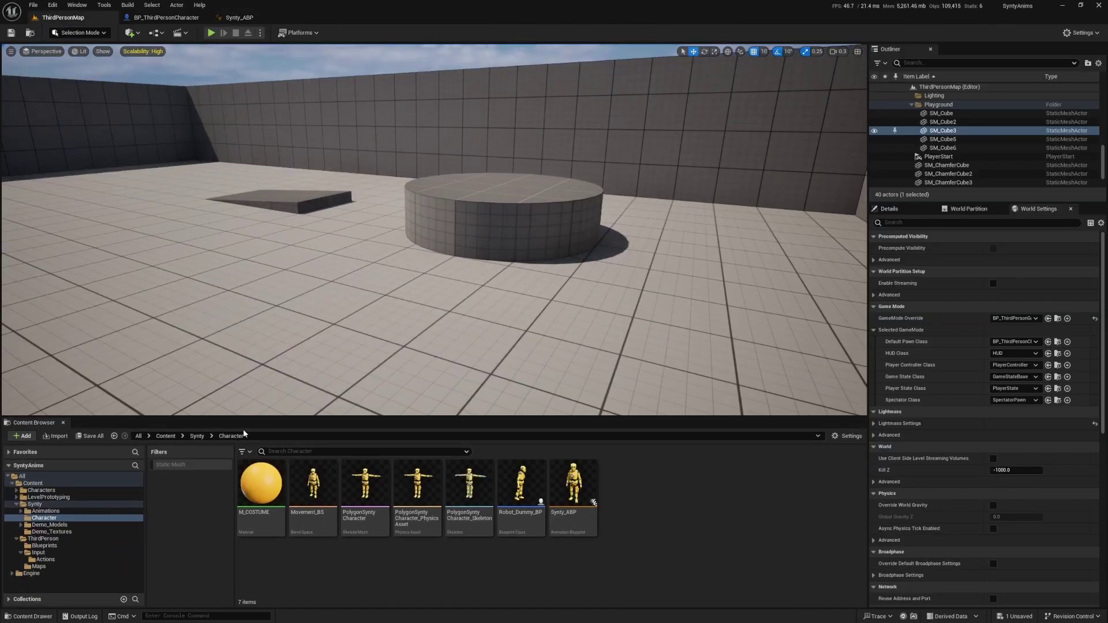
pyautogui.click(579, 510)
pyautogui.click(651, 517)
pyautogui.rightClick(640, 496)
pyautogui.rightClick(574, 496)
pyautogui.moveTo(614, 320)
pyautogui.moveTo(727, 521)
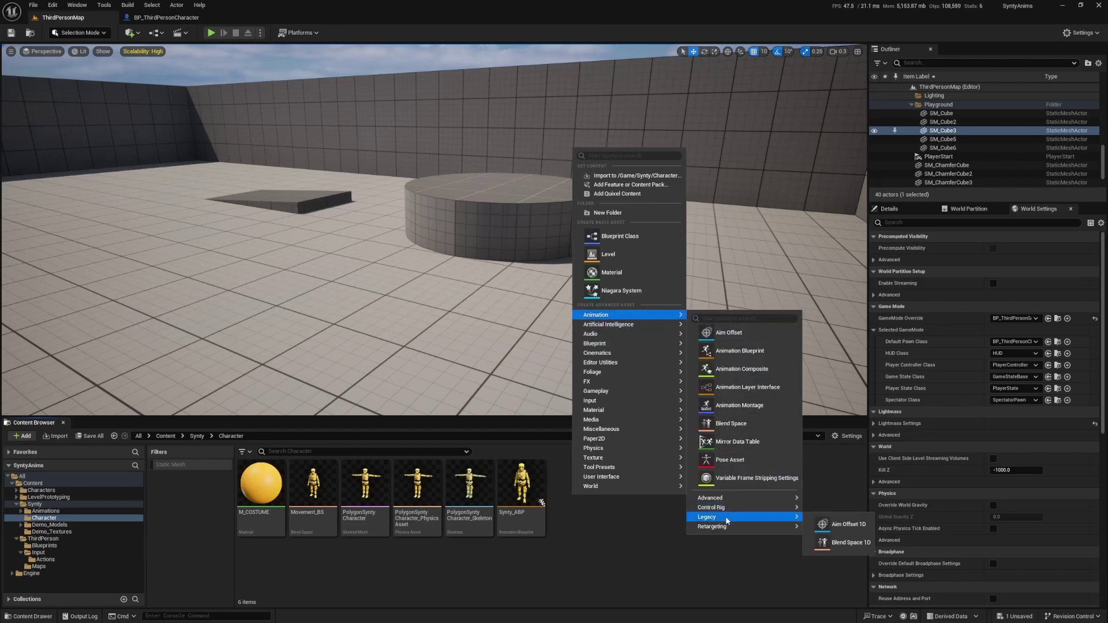
pyautogui.click(833, 543)
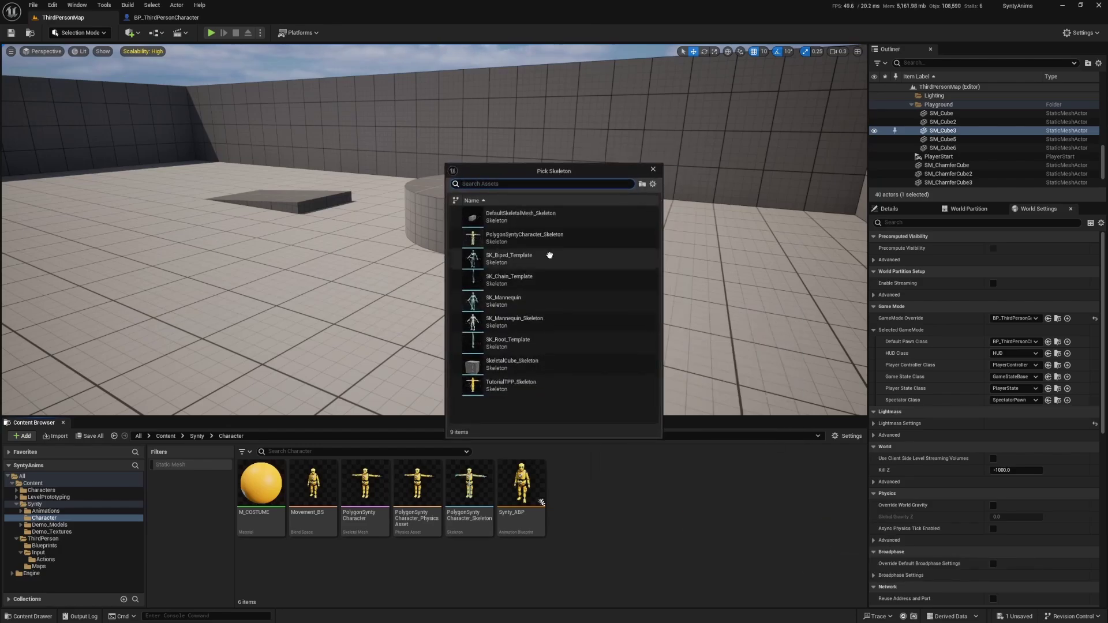
pyautogui.click(529, 239)
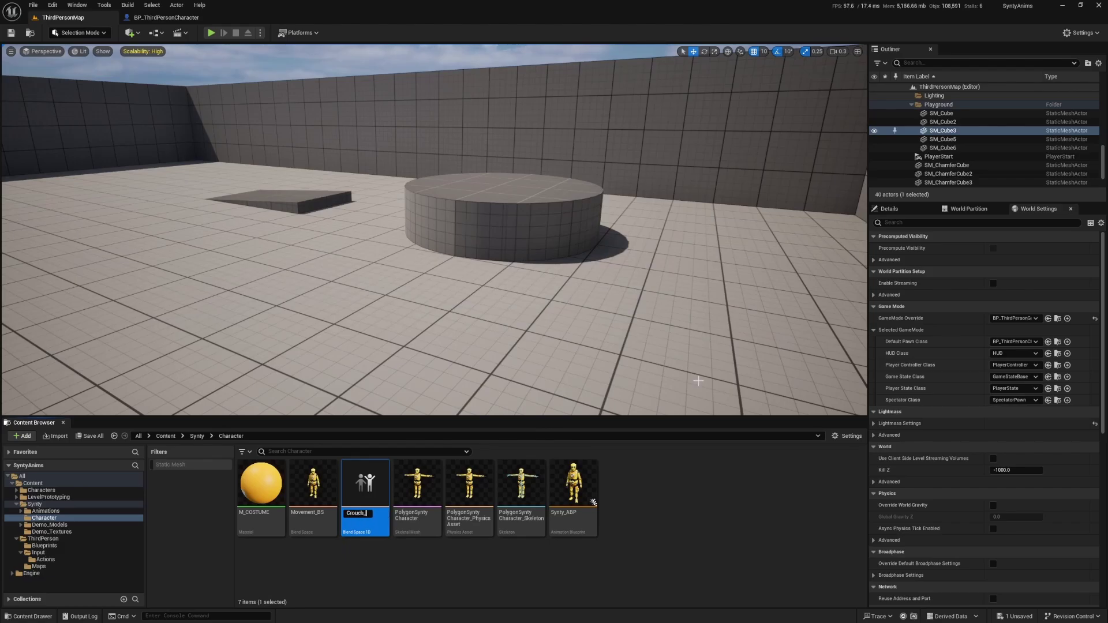
pyautogui.write('Crouch_BS')
pyautogui.press('Return')
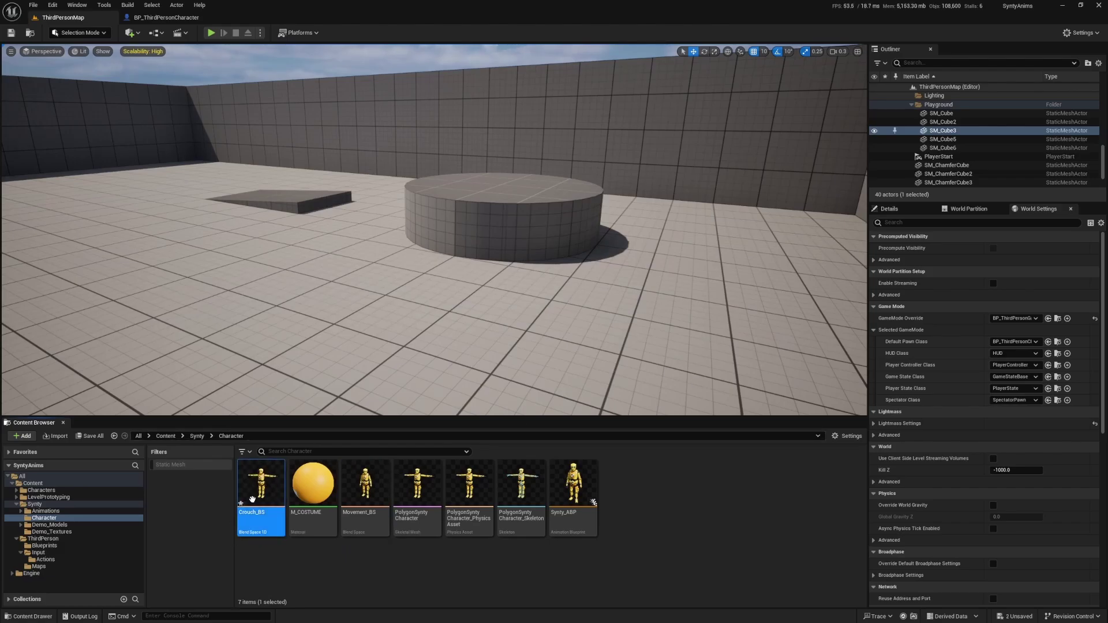
# - Open Crouch_BS, name its horizontal axis Speed, and check Max Walk Speed Crouched in BP_ThirdPersonCharacter
pyautogui.doubleClick(261, 484)
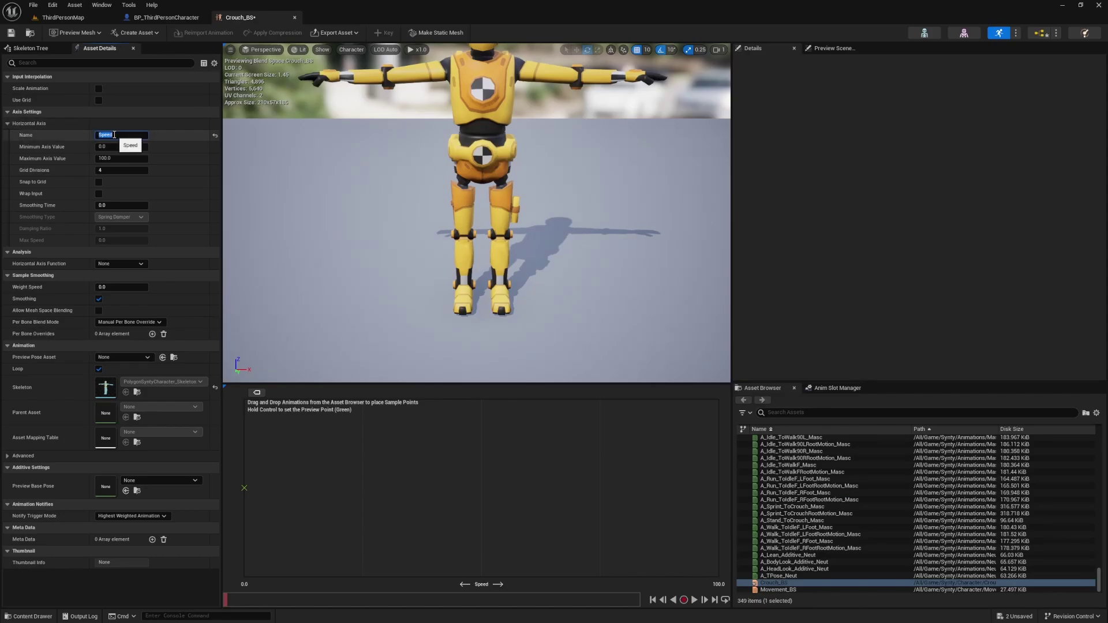
pyautogui.click(161, 19)
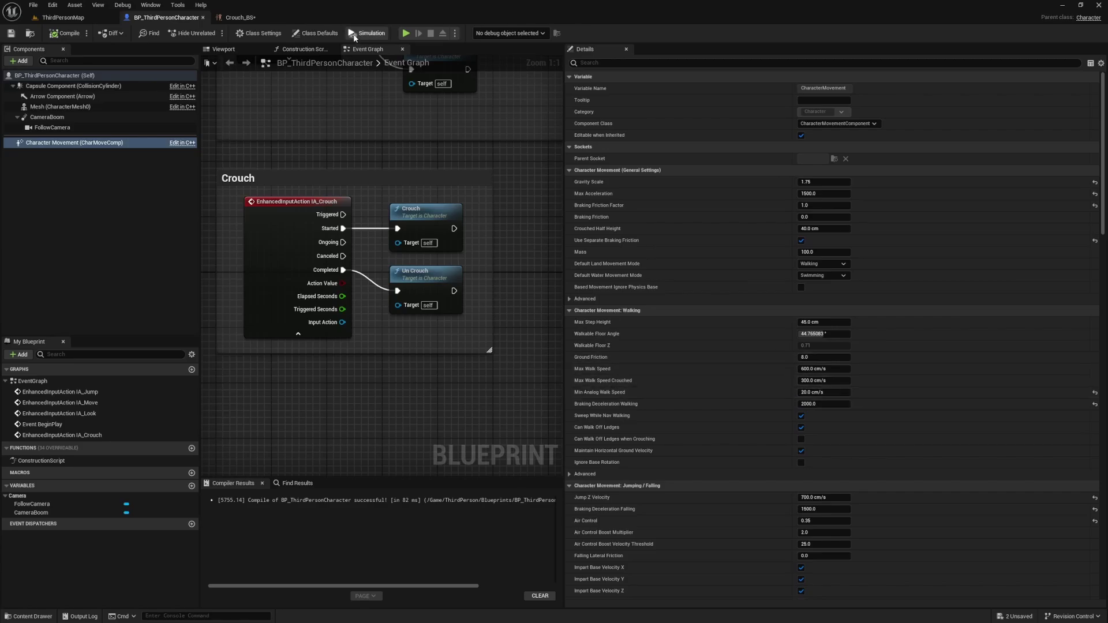
pyautogui.click(245, 18)
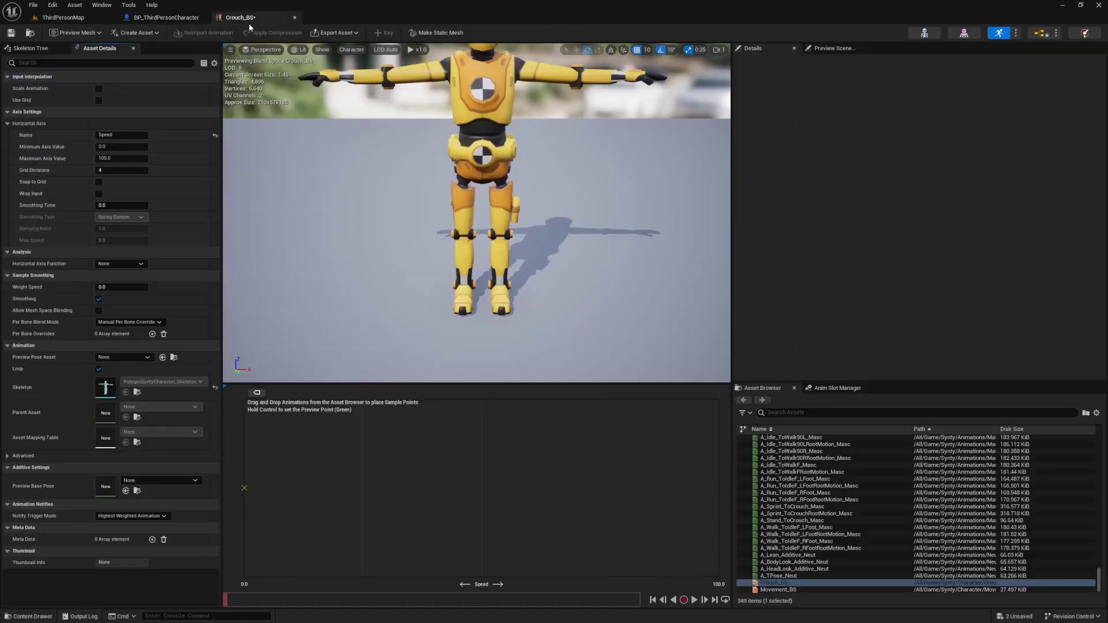
# - Set the Speed axis of Crouch_BS to a maximum of 300 with 2 grid divisions and enable Snap to Grid
pyautogui.click(116, 159)
pyautogui.write('300')
pyautogui.click(109, 171)
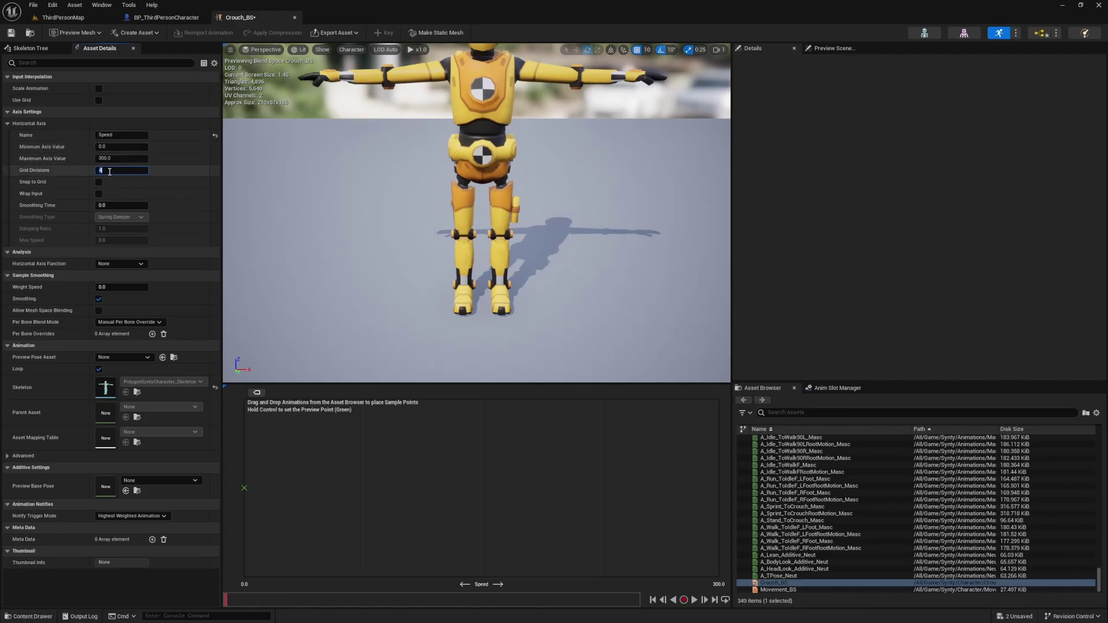
pyautogui.press('Return')
pyautogui.click(99, 182)
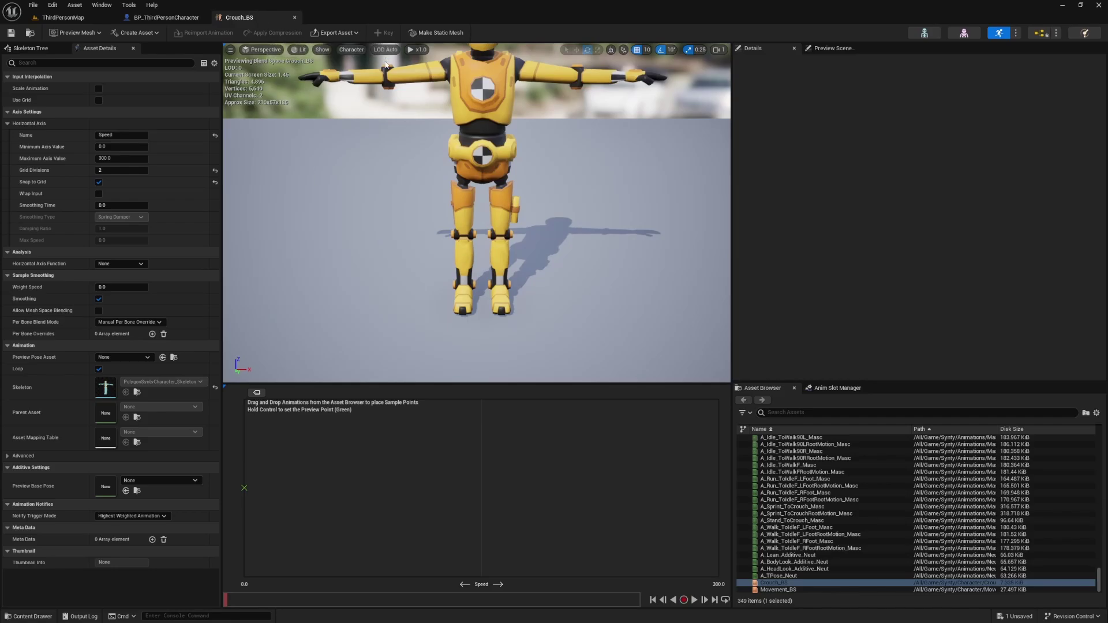
# - Search the assets for crouch idle and place A_Idle_Crouching_Masc at speed 0 in the blend space
pyautogui.click(810, 413)
pyautogui.write('crouch idle')
pyautogui.moveTo(751, 446); pyautogui.dragTo(244, 489)
# - Search the assets for crouch strafe f masc and place A_Crouch_FwdStrafeF_Masc at speed 300 in the blend space
pyautogui.click(805, 414)
pyautogui.write('crouch strafe f')
pyautogui.moveTo(842, 536)
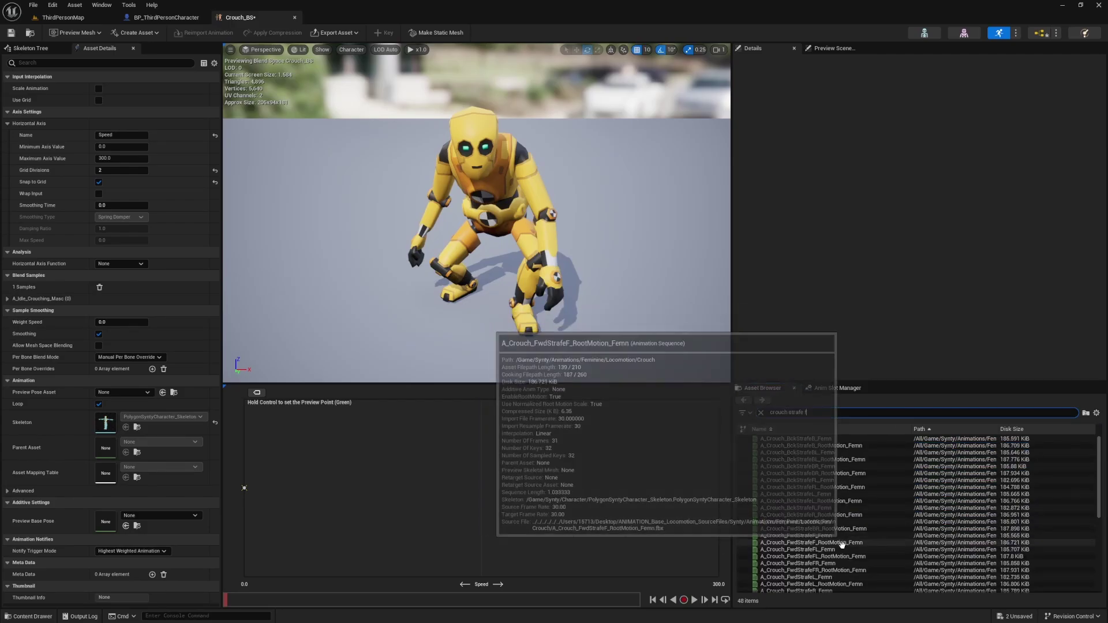
pyautogui.moveTo(837, 575)
pyautogui.write('masc')
pyautogui.moveTo(797, 527); pyautogui.dragTo(719, 488)
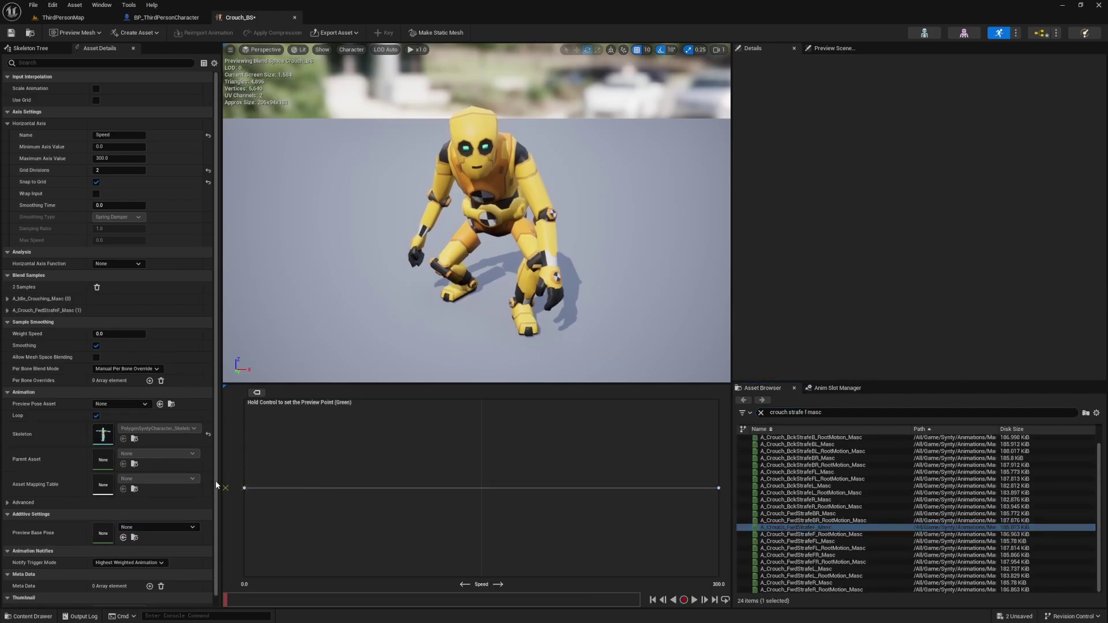
# - Preview the crouch blend along the Speed axis up to its maximum and save Crouch_BS
pyautogui.moveTo(414, 328); pyautogui.dragTo(528, 291, button='right')
pyautogui.scroll(-1, 415, 328)
pyautogui.press('ctrl')
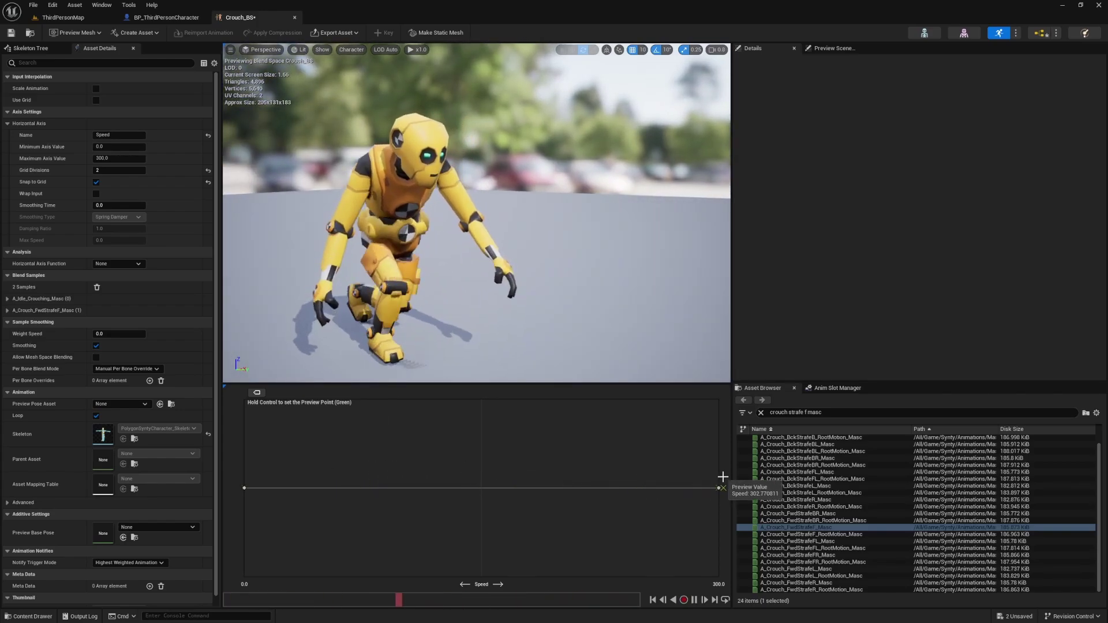
pyautogui.hotkey('ctrl', 's')
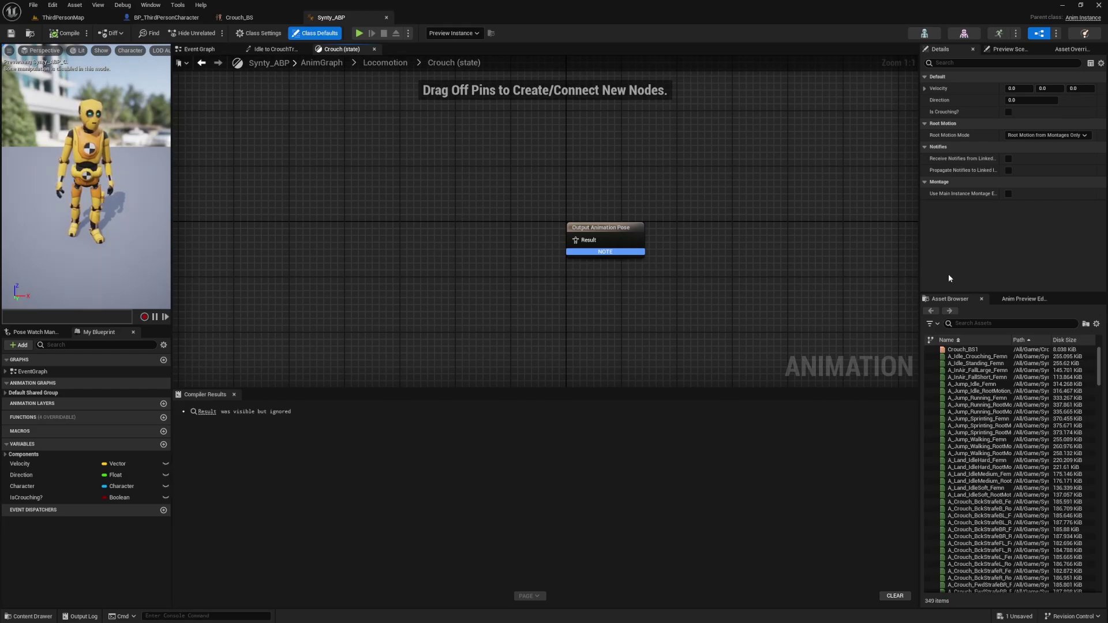
# - In the Crouch state of Synty_ABP, add Crouch_BS, connect it to the Output Animation Pose result, and straighten the connection
pyautogui.scroll(-15, 1010, 462)
pyautogui.moveTo(963, 583); pyautogui.dragTo(577, 241)
pyautogui.moveTo(637, 171); pyautogui.dragTo(443, 273)
pyautogui.press('q')
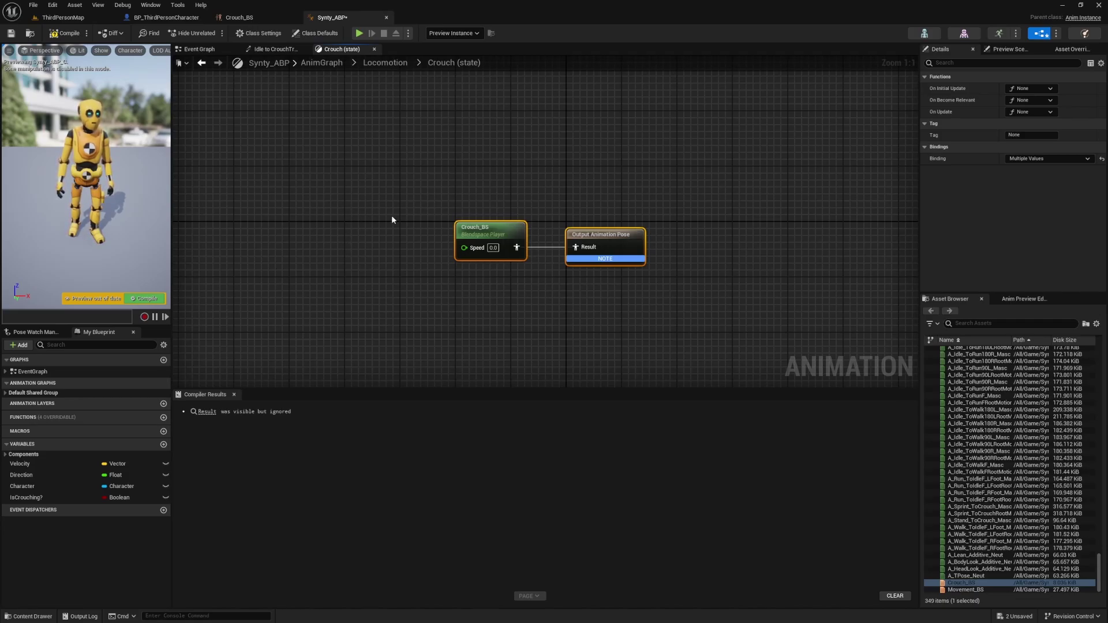
# - Feed the Velocity variable through a Vector Length node into the Speed input of Crouch_BS and straighten the connections
pyautogui.moveTo(20, 463); pyautogui.dragTo(233, 286)
pyautogui.click(247, 260)
pyautogui.write('vector length')
pyautogui.press('Return')
pyautogui.press('q')
pyautogui.moveTo(364, 274); pyautogui.dragTo(471, 248)
pyautogui.moveTo(743, 177); pyautogui.dragTo(218, 338)
pyautogui.press('q')
# - Tidy the spacing of the nodes in the Crouch state graph, and compile and save Synty_ABP
pyautogui.moveTo(685, 215); pyautogui.dragTo(437, 314)
pyautogui.moveTo(483, 267); pyautogui.dragTo(428, 268)
pyautogui.click(555, 273)
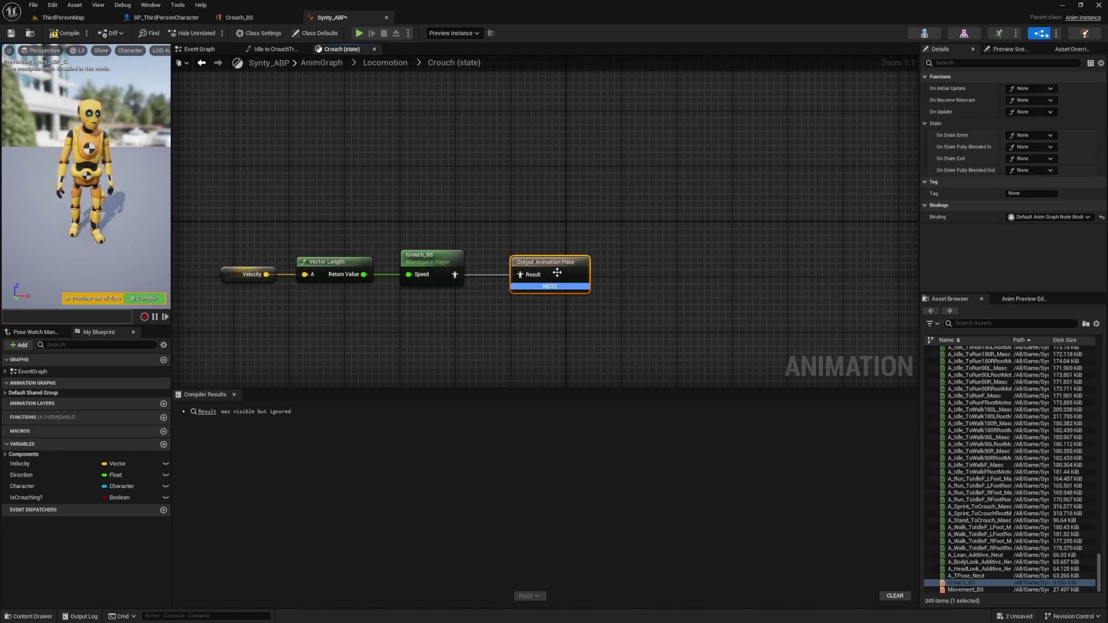
pyautogui.moveTo(556, 271); pyautogui.dragTo(528, 264)
pyautogui.moveTo(580, 228); pyautogui.dragTo(317, 306)
pyautogui.hotkey('ctrl', 's')
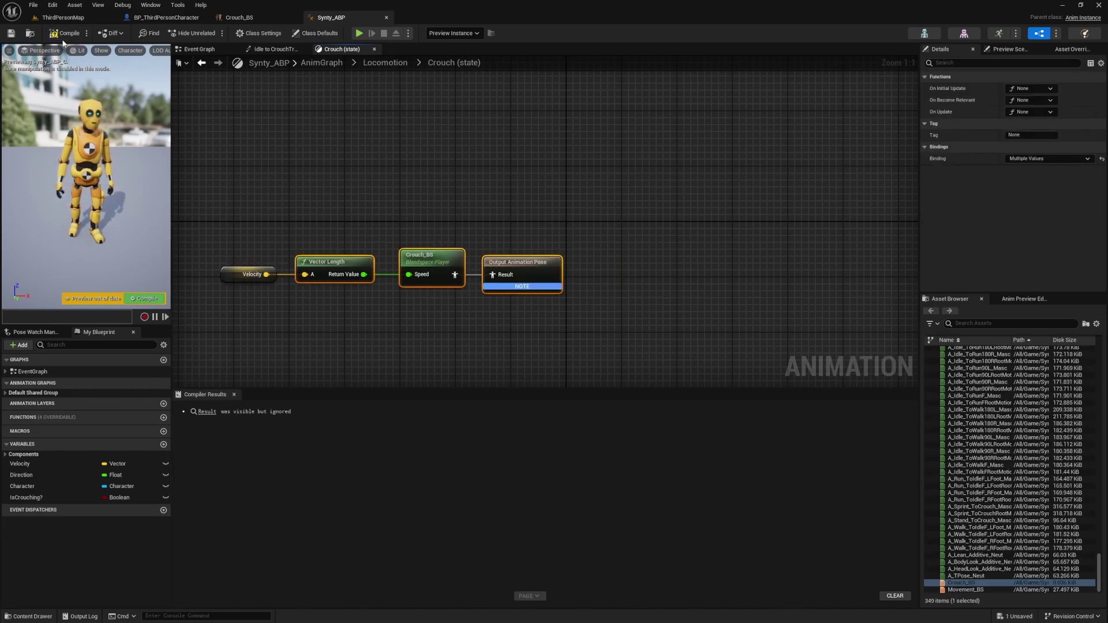
pyautogui.click(71, 37)
pyautogui.hotkey('ctrl', 's')
# - Play the ThirdPersonMap level and crouch and stand up repeatedly to test the crouch animations
pyautogui.click(66, 18)
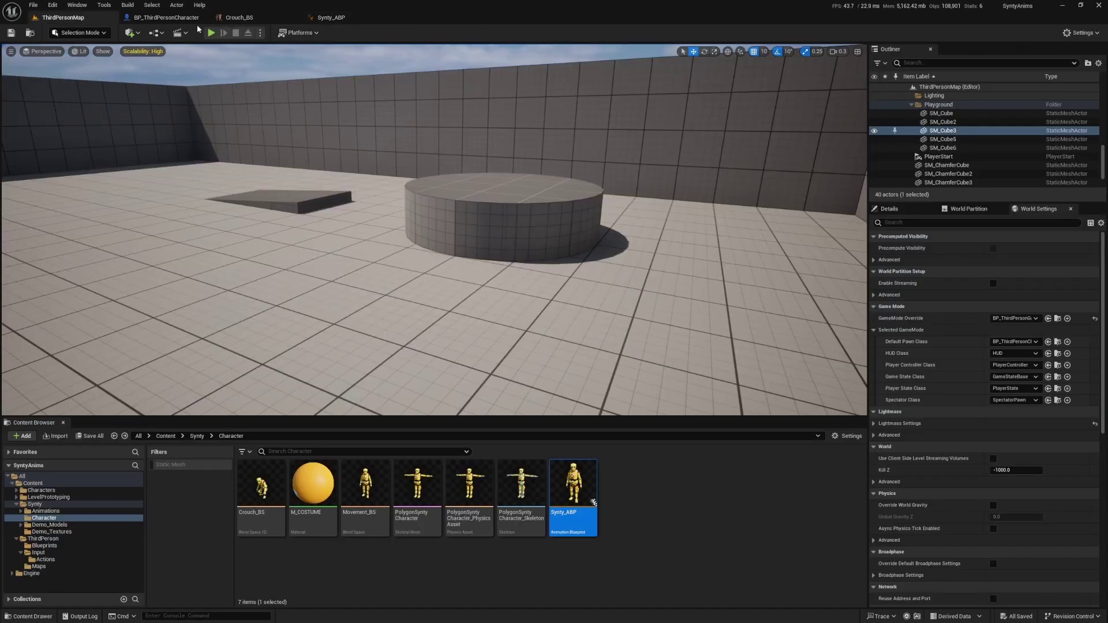
pyautogui.moveTo(238, 84); pyautogui.dragTo(381, 86, button='right')
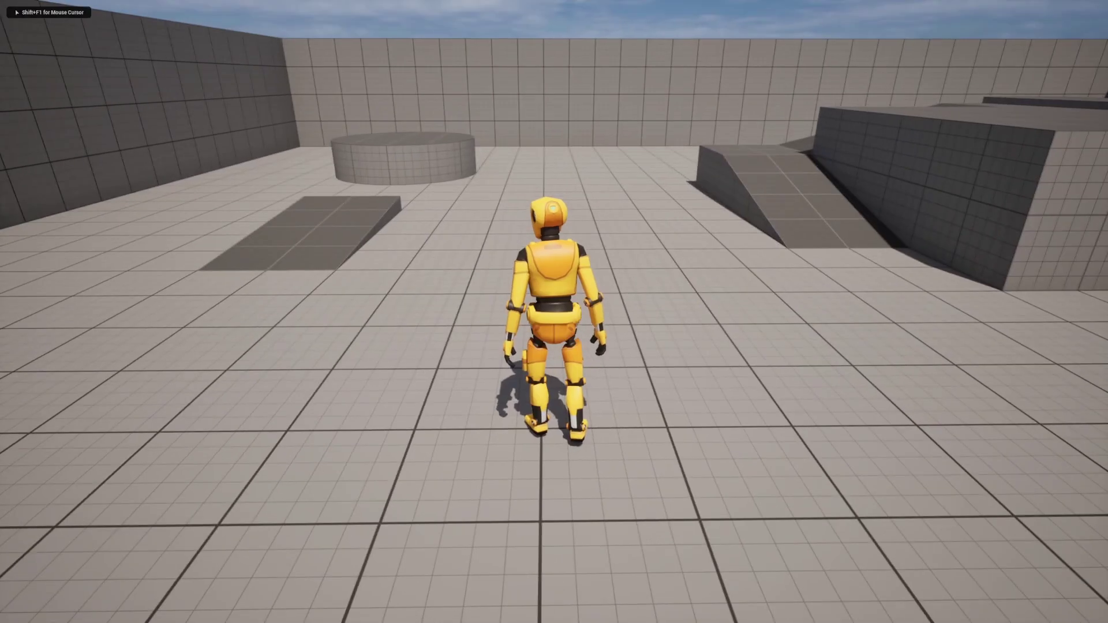
pyautogui.press('c')
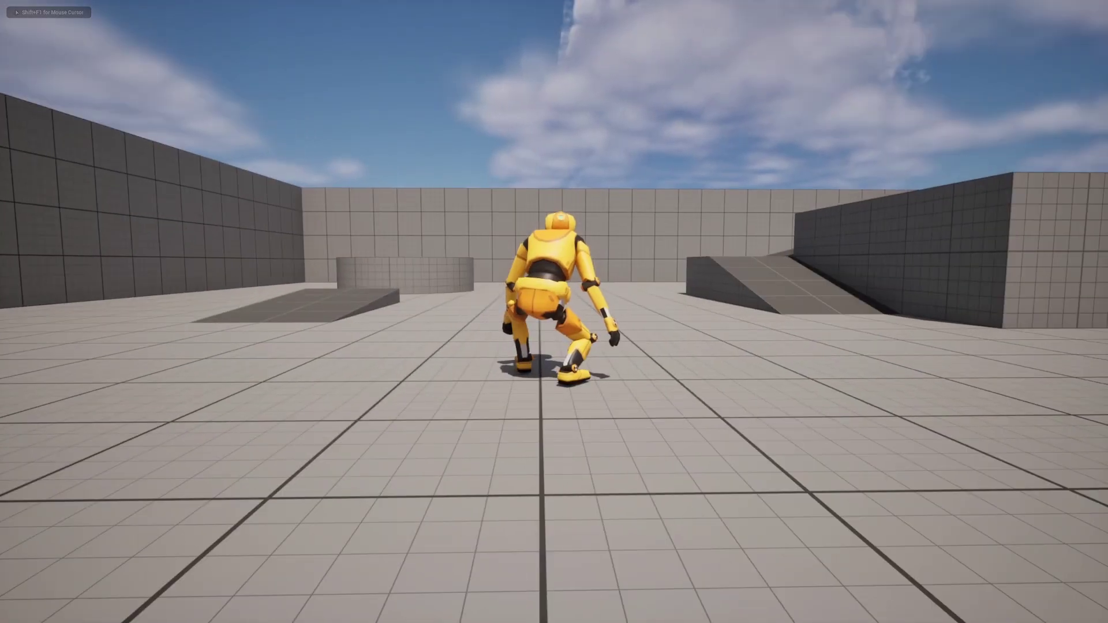
pyautogui.press('c')
pyautogui.press('c')
pyautogui.press('c')
pyautogui.press('c')
pyautogui.press('c')
pyautogui.press('c')
pyautogui.press('c')
pyautogui.press('c')
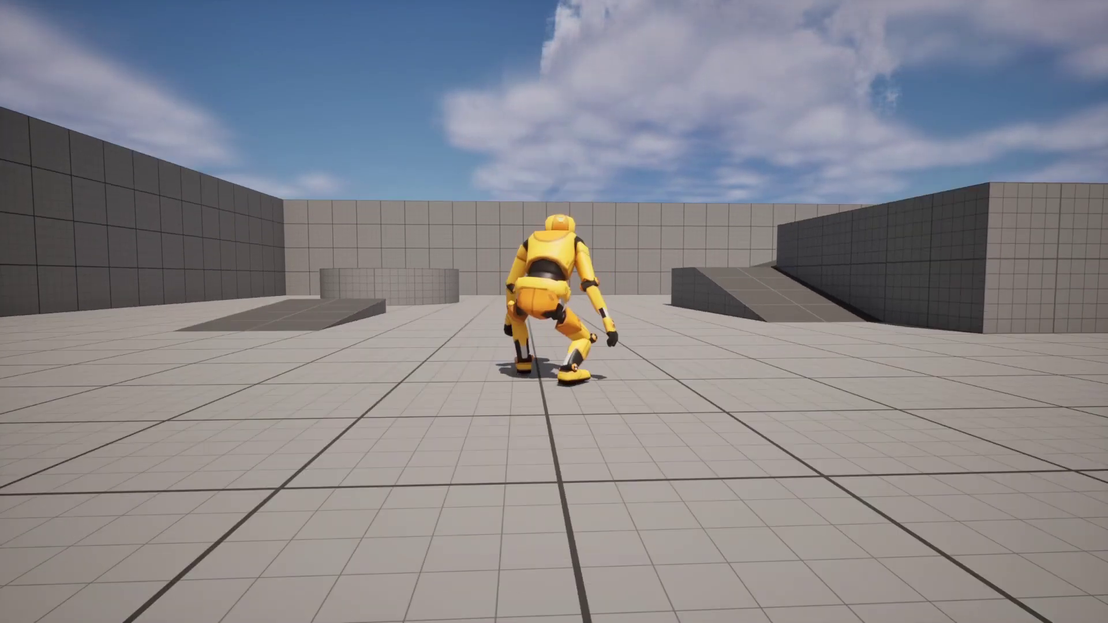
pyautogui.press('c')
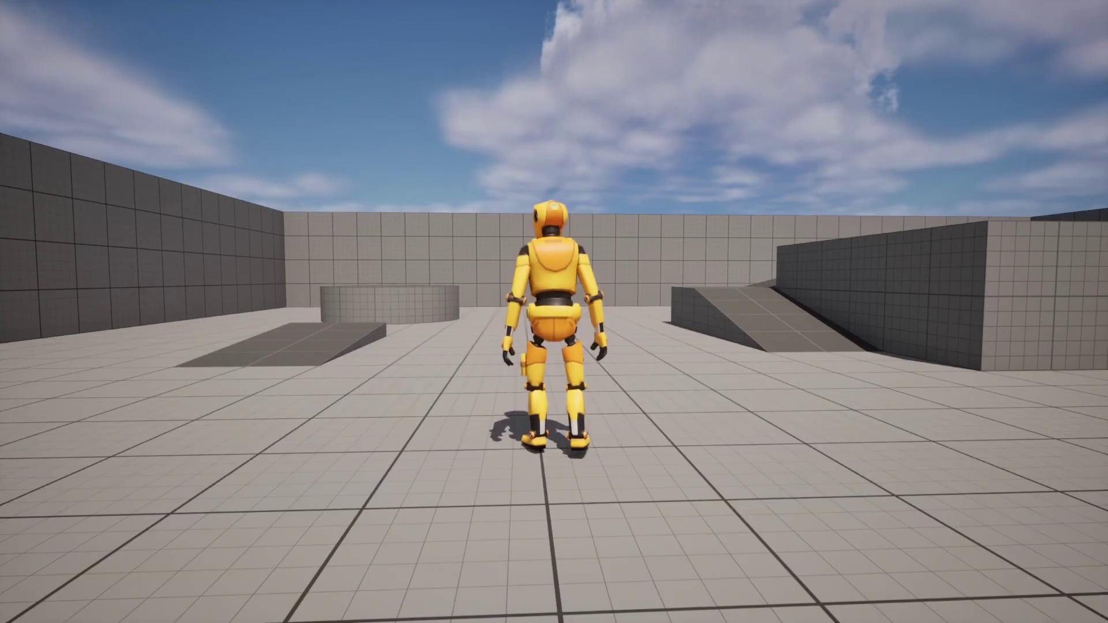
# - Toggle the character's crouch once more in the running play test
pyautogui.press('c')
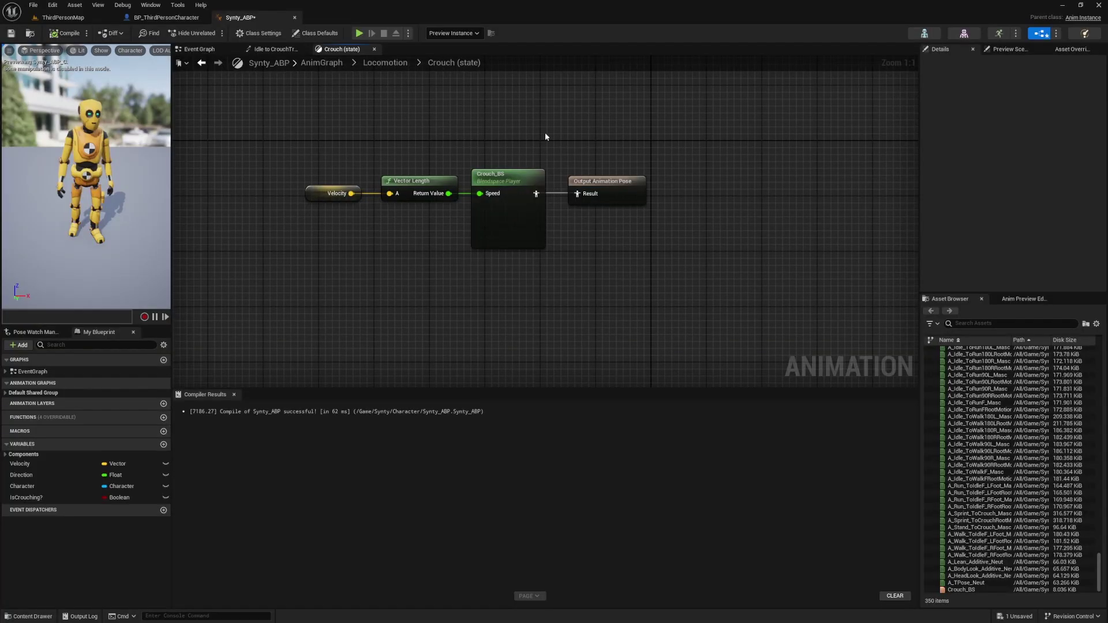
# - In the Synty Character folder, duplicate the Movement_BS blend space as CrouchDirection_BS and open its horizontal and vertical axis settings
pyautogui.click(64, 18)
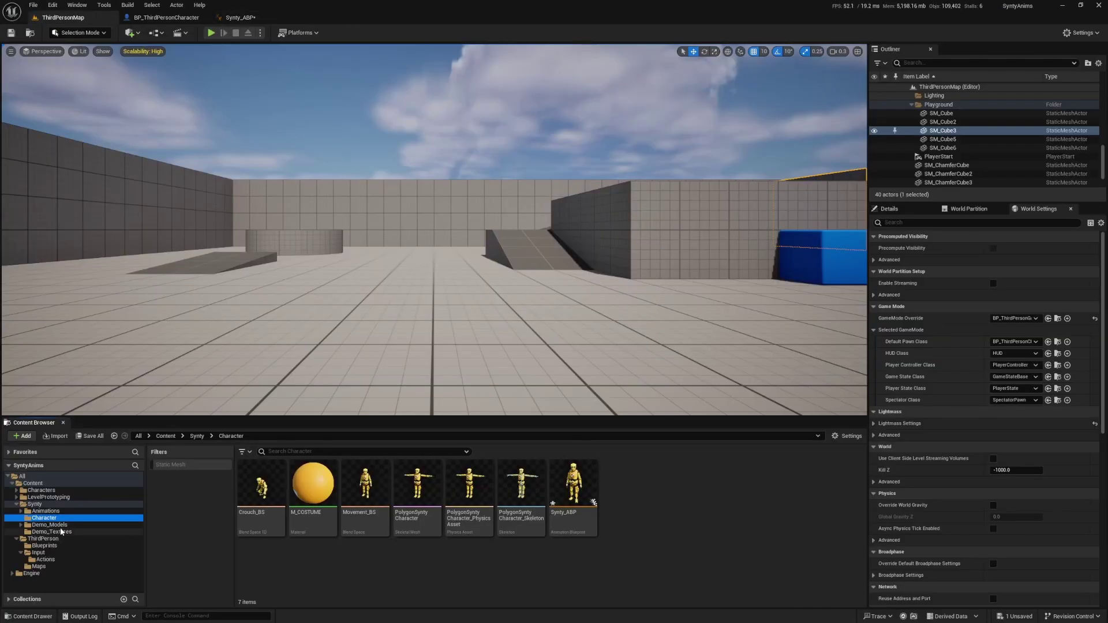
pyautogui.click(581, 505)
pyautogui.click(708, 548)
pyautogui.click(378, 501)
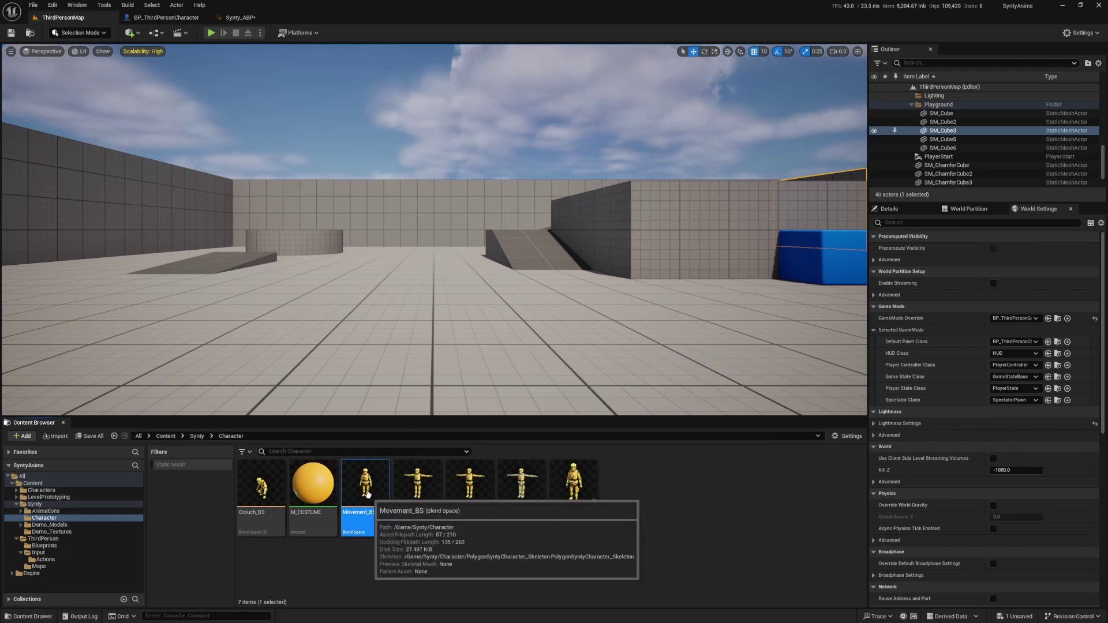
pyautogui.hotkey('ctrl', 'd')
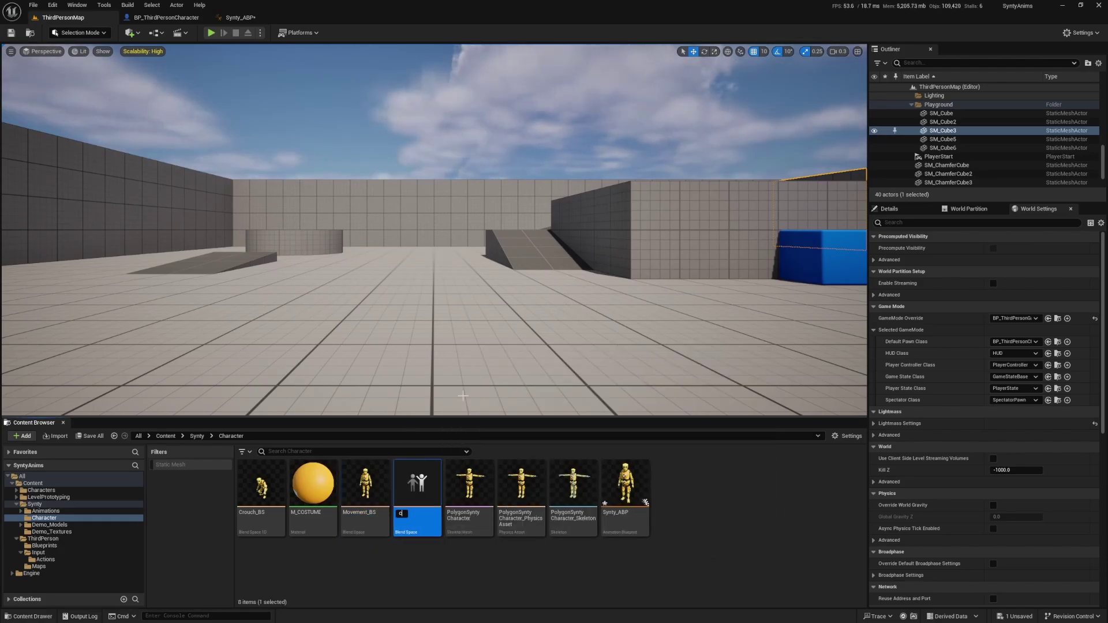
pyautogui.write('CrouchDirection_BS')
pyautogui.press('Return')
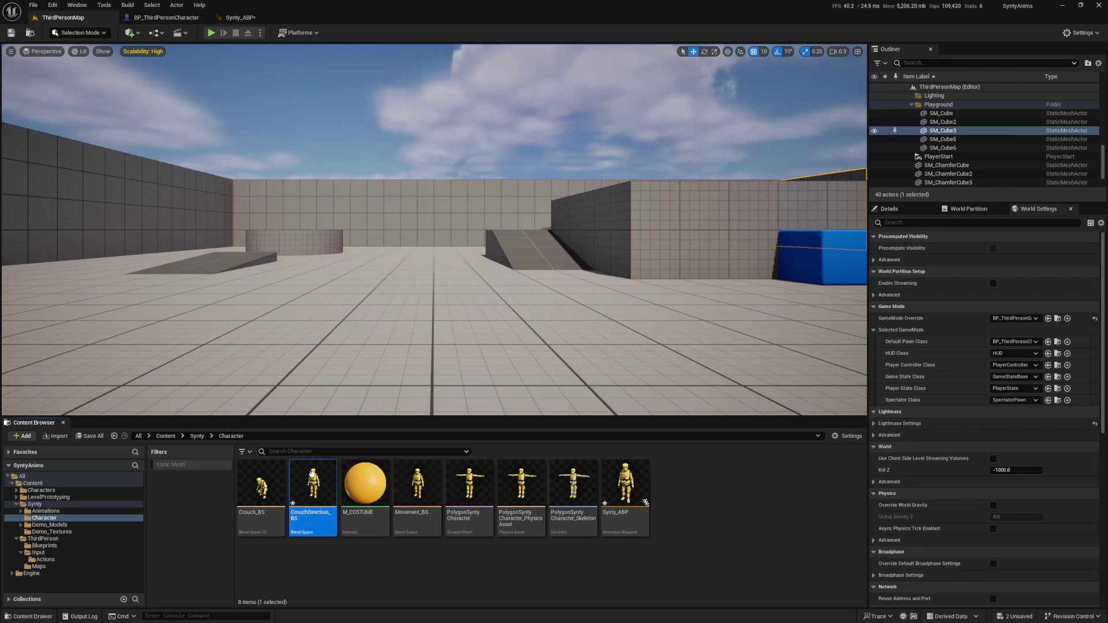
pyautogui.doubleClick(316, 490)
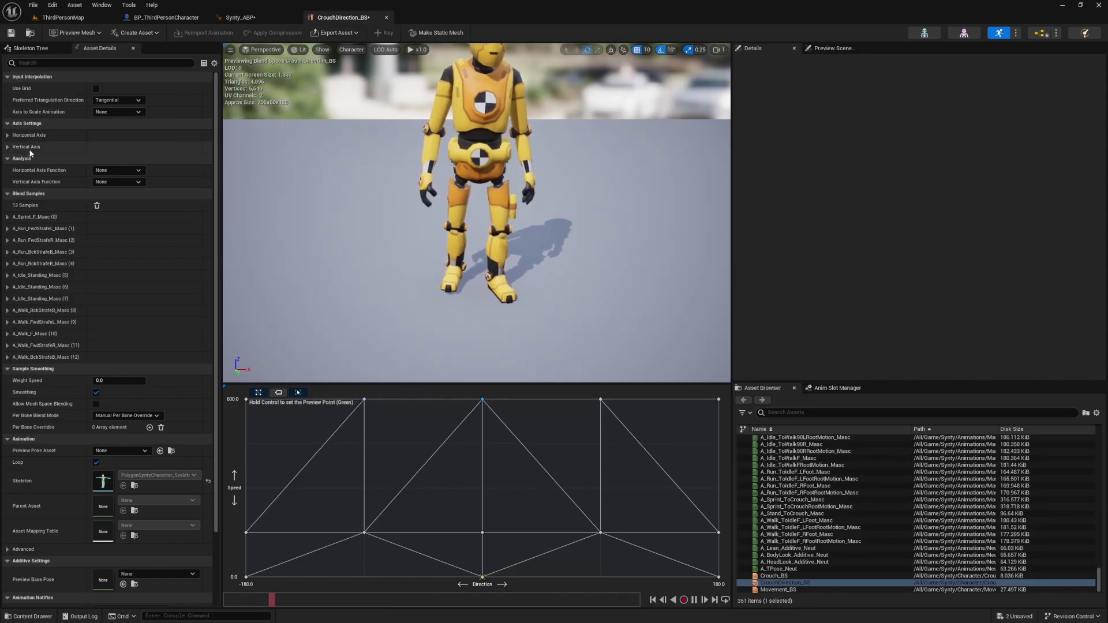
pyautogui.click(8, 147)
pyautogui.click(7, 135)
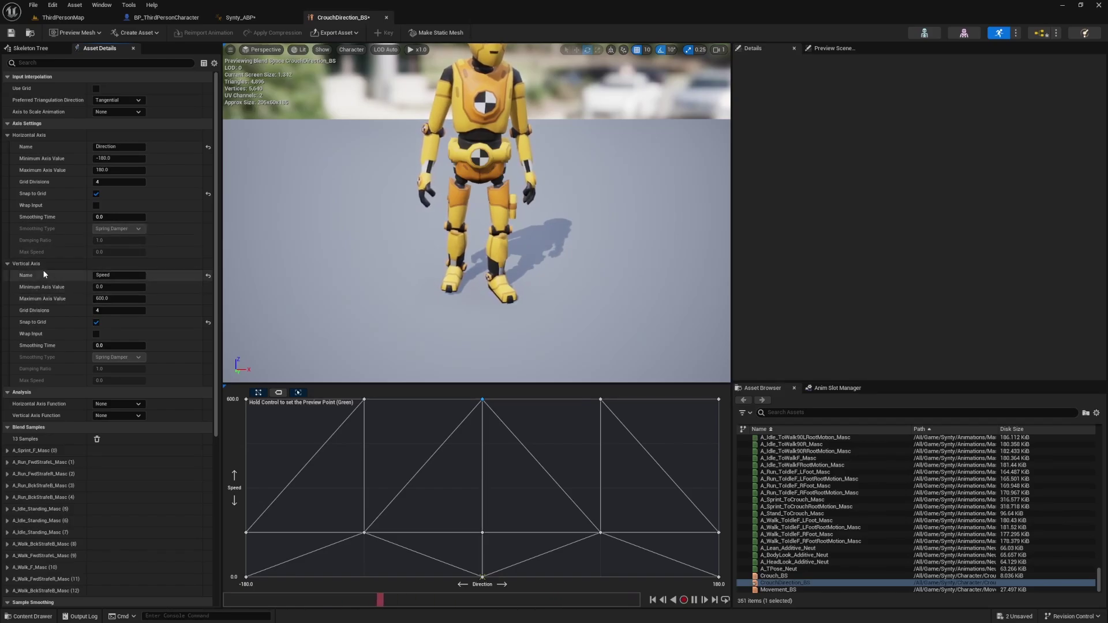
# - Try to set the Speed axis maximum of CrouchDirection_BS to 300
pyautogui.click(115, 299)
pyautogui.write('300')
pyautogui.press('Return')
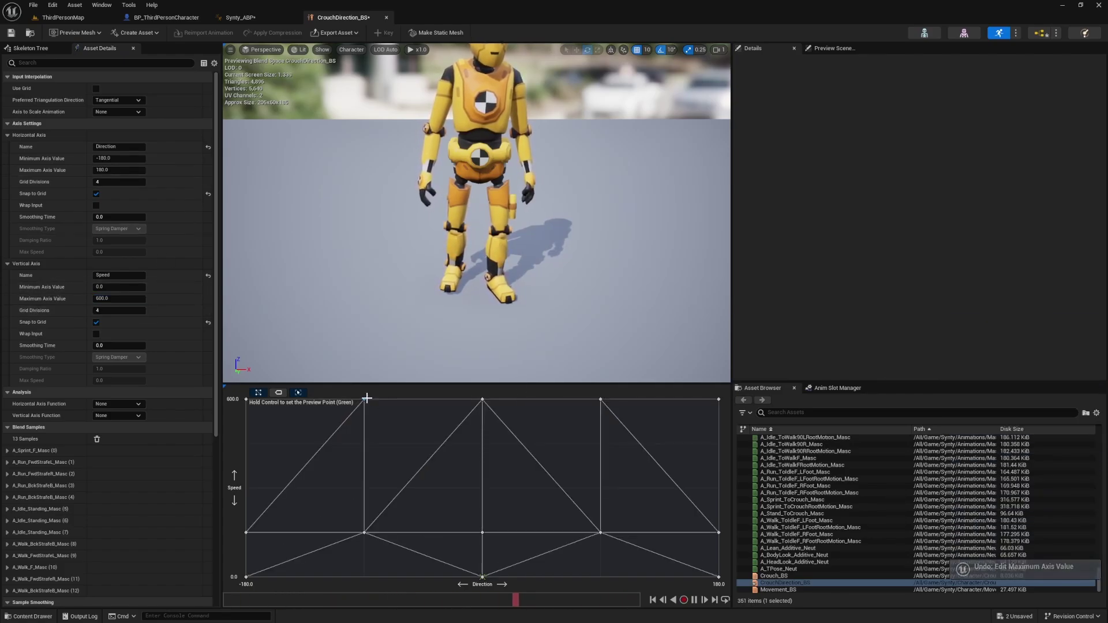
# - Delete the five walk samples in the middle row of the CrouchDirection_BS grid
pyautogui.click(364, 532)
pyautogui.press('Delete')
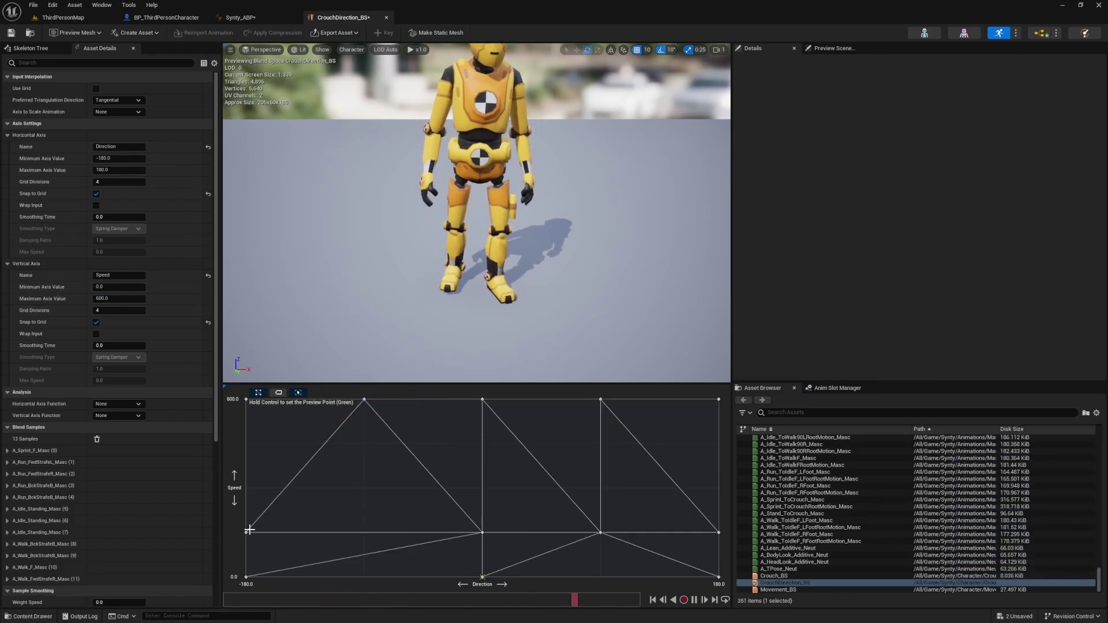
pyautogui.press('Delete')
pyautogui.click(482, 532)
pyautogui.press('Delete')
pyautogui.click(602, 531)
pyautogui.press('Delete')
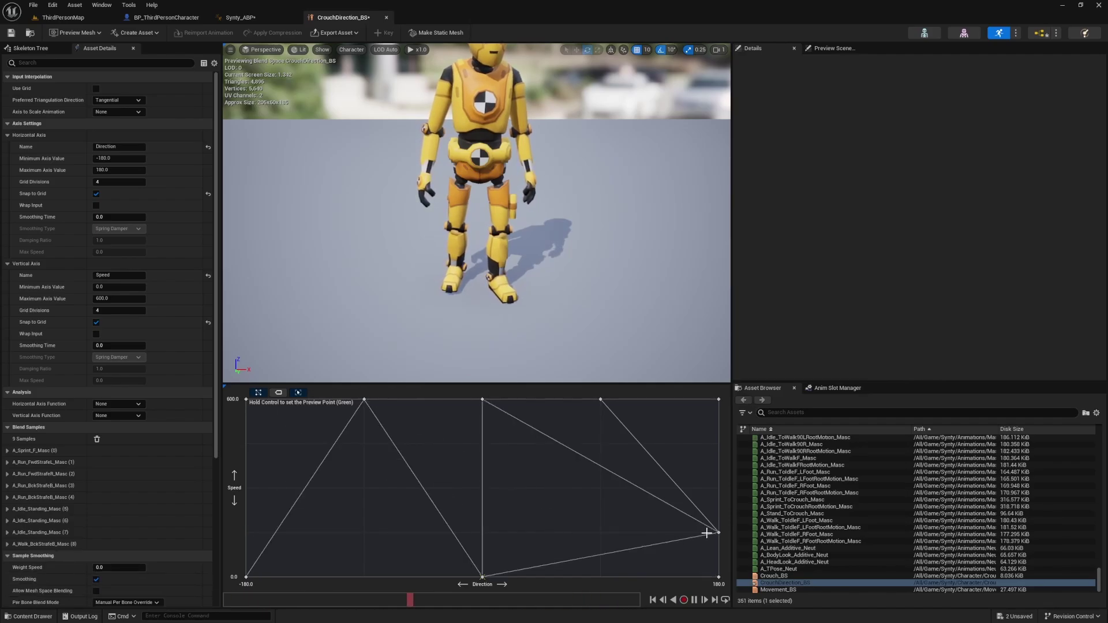
pyautogui.click(718, 532)
pyautogui.press('Delete')
# - Filter the animation assets by "crouch" and move the blend space samples from Speed 600 down to Speed 150
pyautogui.click(811, 413)
pyautogui.write('crouch')
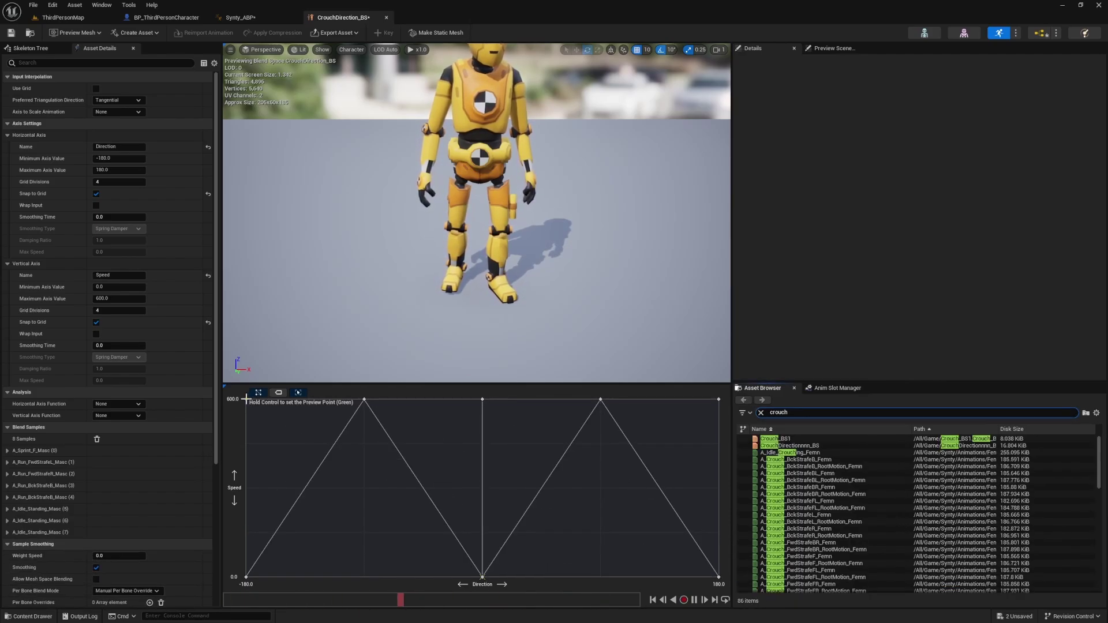
pyautogui.moveTo(246, 400); pyautogui.dragTo(246, 532)
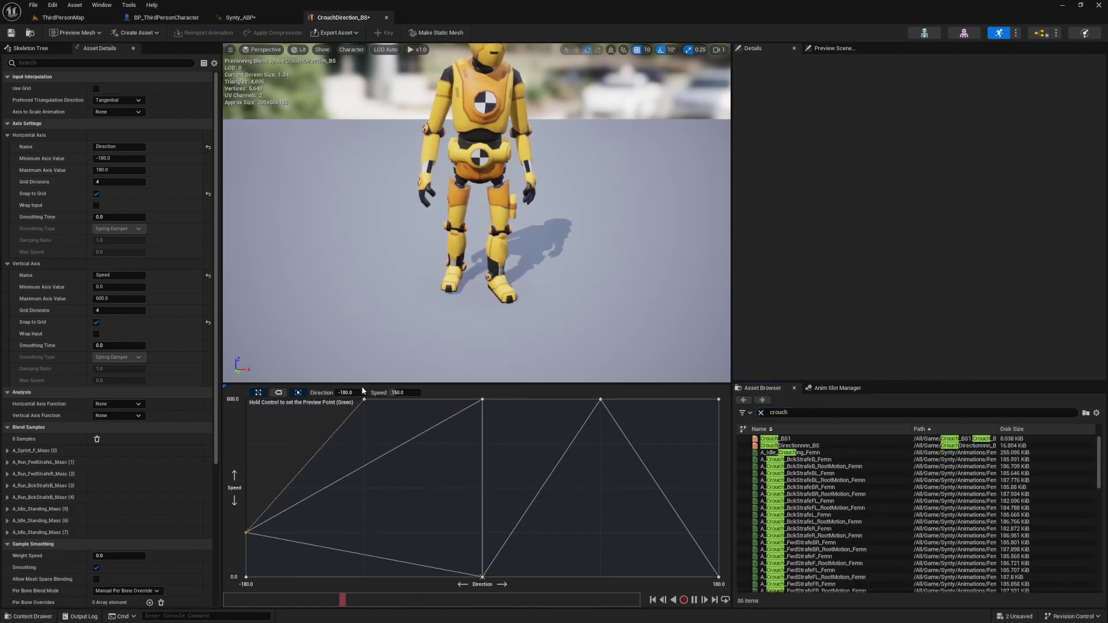
pyautogui.moveTo(364, 400); pyautogui.dragTo(364, 532)
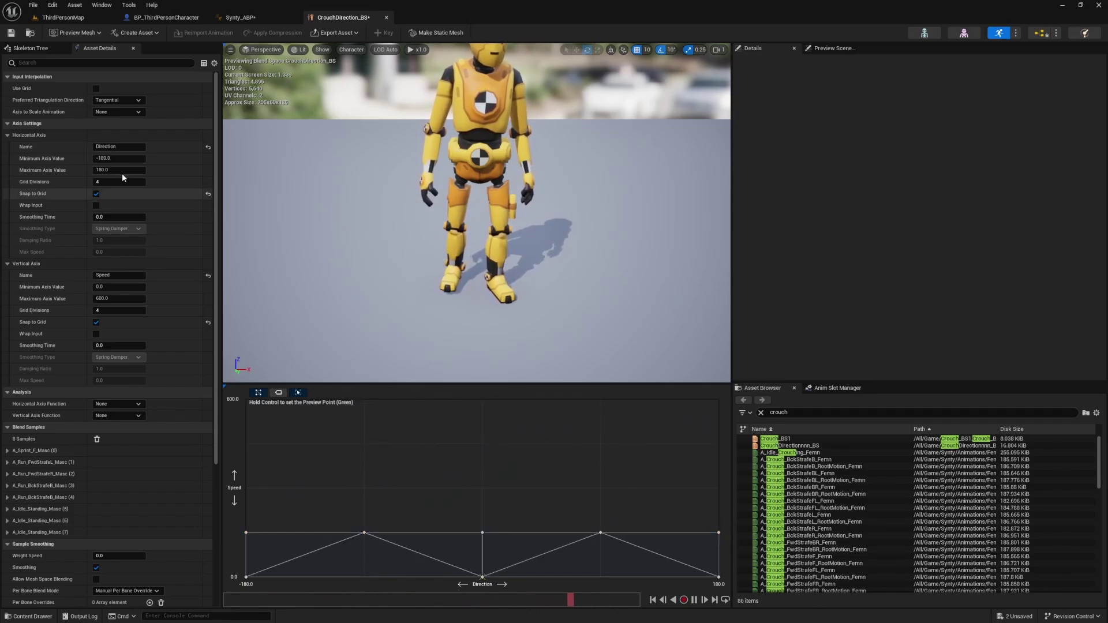
# - Set the vertical Speed axis to a maximum of 300 with 2 grid divisions
pyautogui.click(119, 298)
pyautogui.write('300')
pyautogui.press('Return')
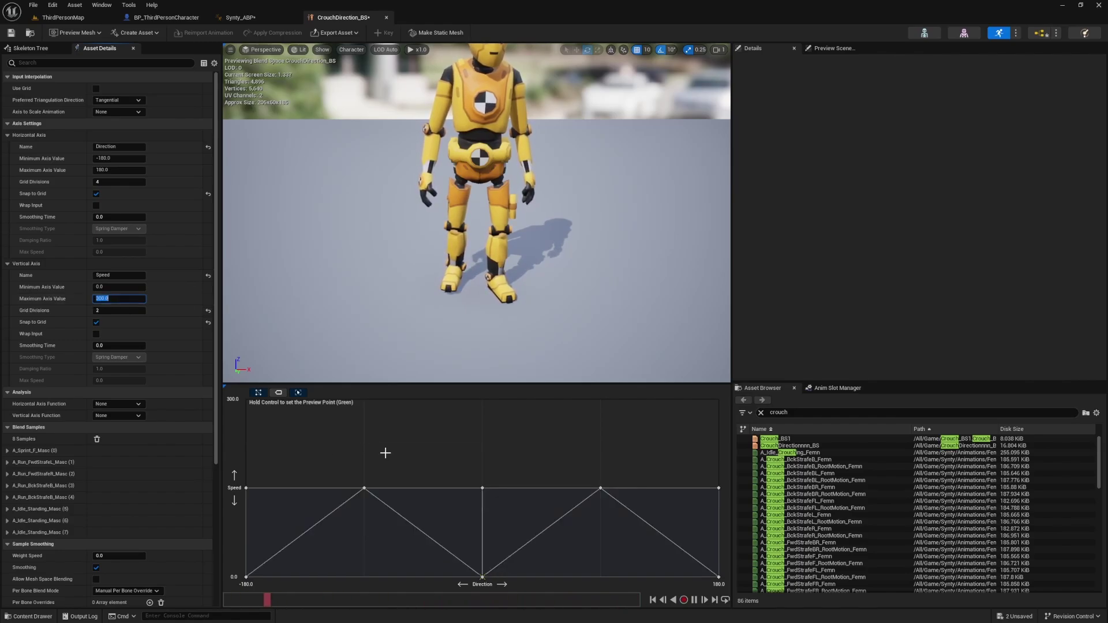
# - Move the five samples in the middle row of the grid up to Speed 300
pyautogui.moveTo(247, 488); pyautogui.dragTo(255, 405)
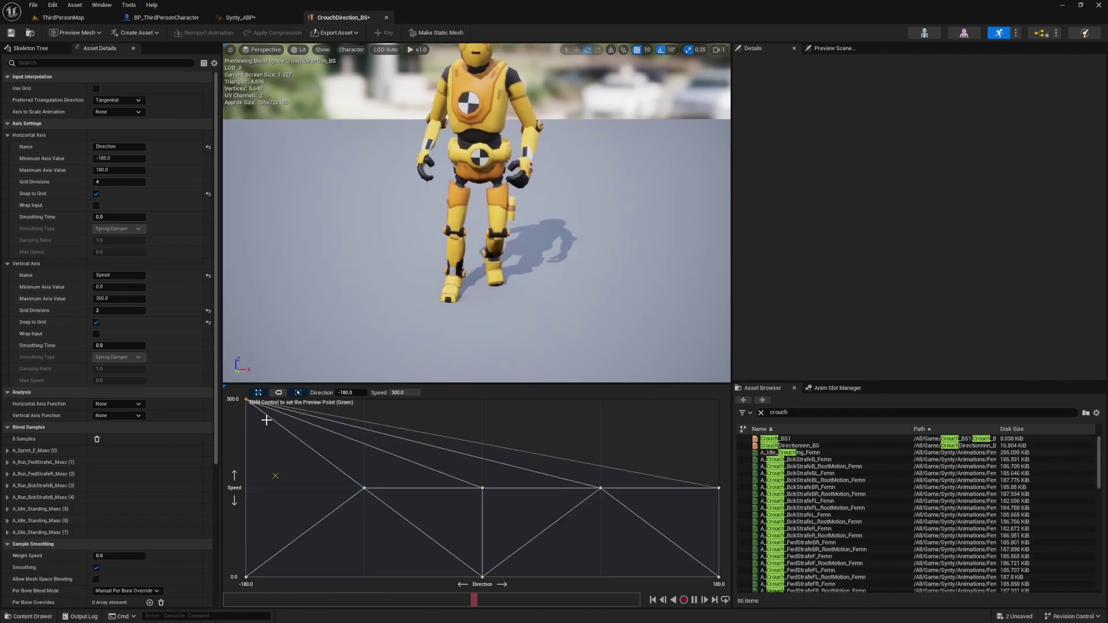
pyautogui.moveTo(483, 488); pyautogui.dragTo(484, 400)
pyautogui.moveTo(365, 488); pyautogui.dragTo(369, 398)
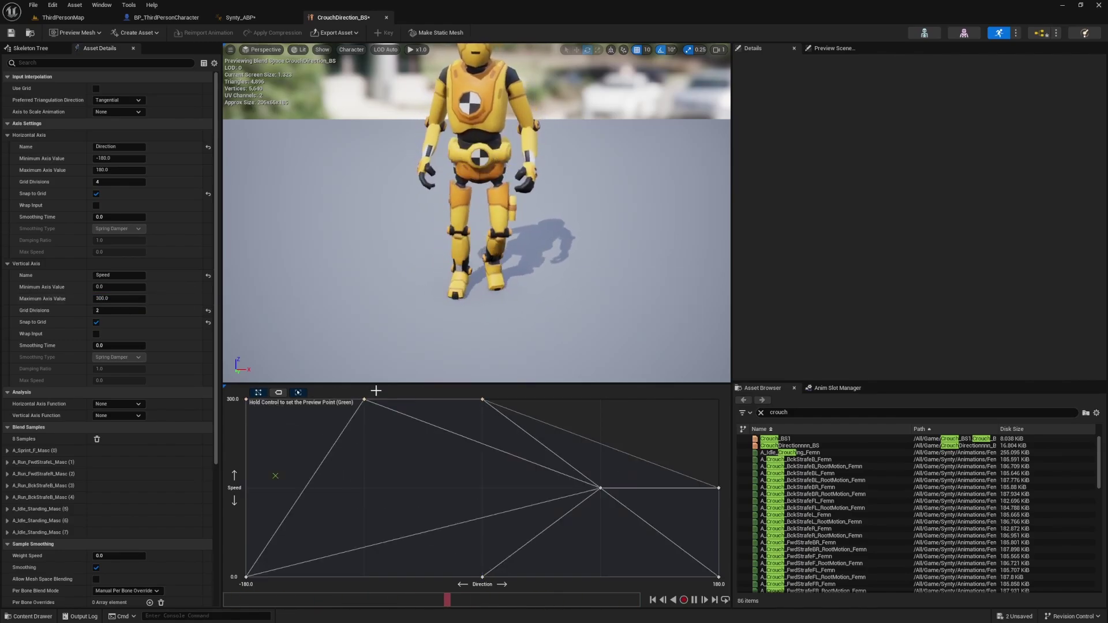
pyautogui.moveTo(601, 487); pyautogui.dragTo(601, 398)
pyautogui.moveTo(718, 488); pyautogui.dragTo(719, 399)
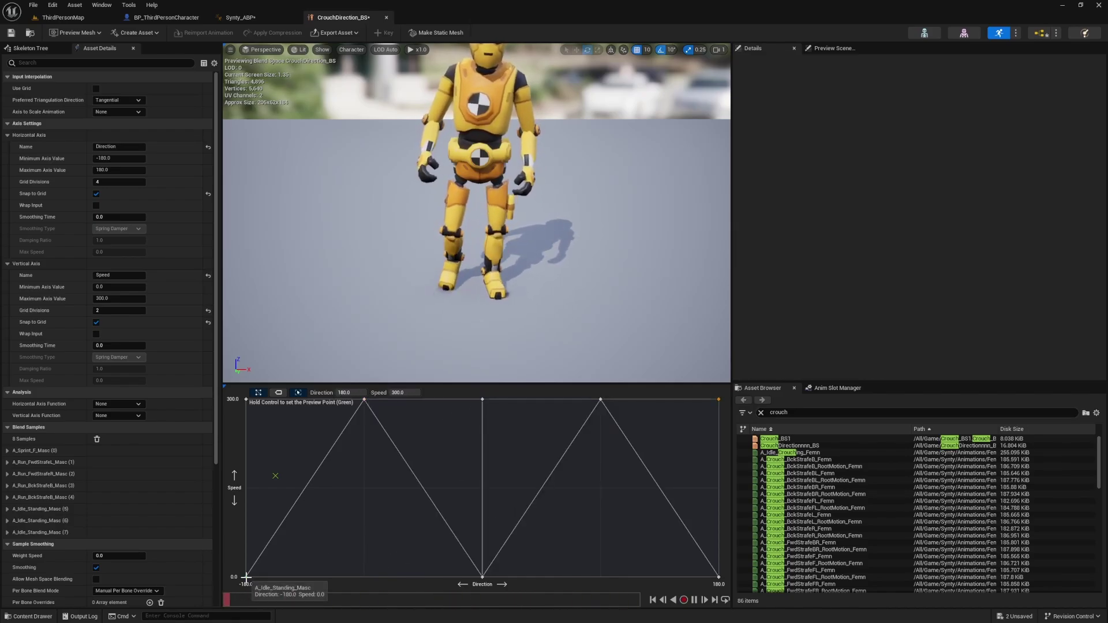
# - Replace the three standing idle samples at Speed 0 with A_Idle_Crouching_Masc at both ends and the centre of the Direction axis
pyautogui.click(802, 412)
pyautogui.write('idle crouch')
pyautogui.moveTo(790, 445); pyautogui.dragTo(687, 551)
pyautogui.click(718, 578)
pyautogui.press('Delete')
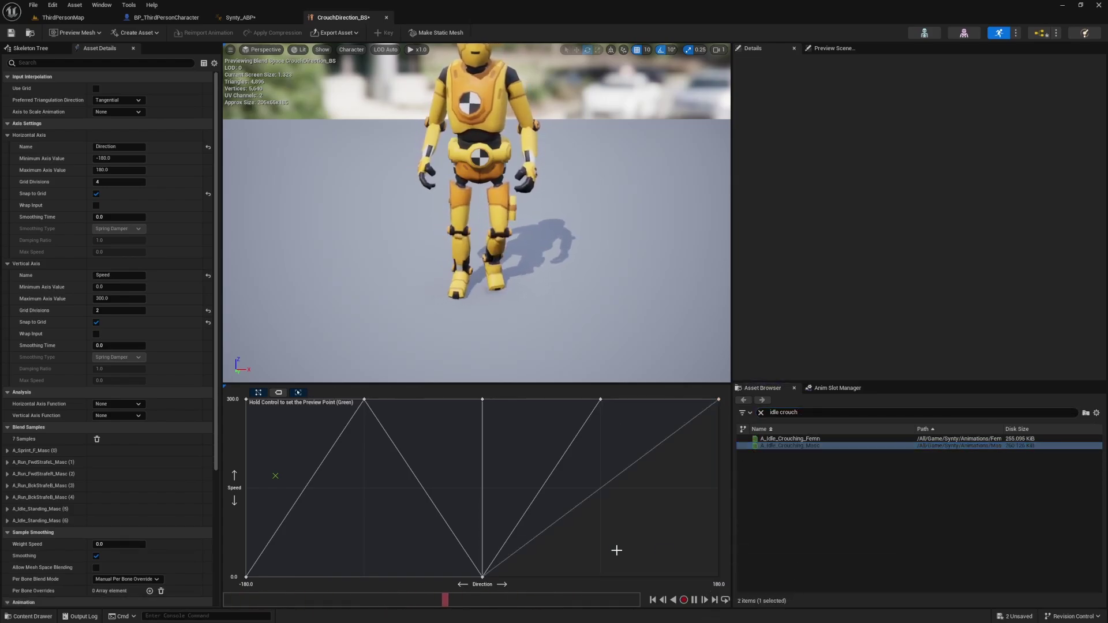
pyautogui.click(483, 576)
pyautogui.moveTo(252, 576); pyautogui.dragTo(248, 577)
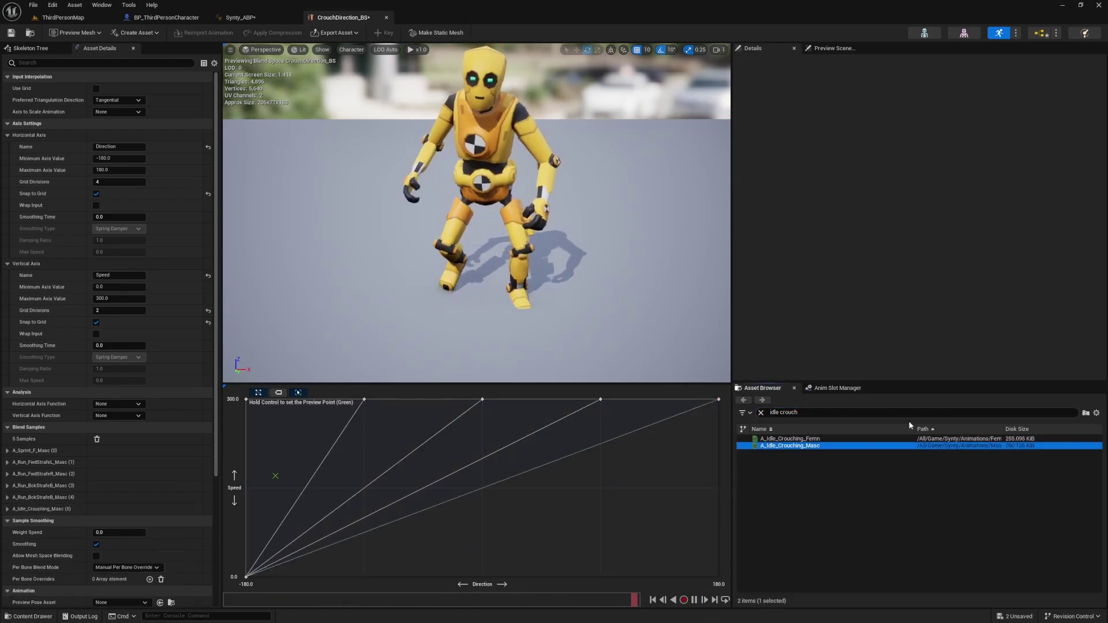
pyautogui.moveTo(813, 449); pyautogui.dragTo(482, 576)
pyautogui.moveTo(798, 449); pyautogui.dragTo(718, 576)
# - Delete the old Speed 300 samples and place A_Crouch_BckStrafeB_Masc at Direction -180 and 180, finding it with "crouch bck masc"
pyautogui.click(814, 413)
pyautogui.write('brouch')
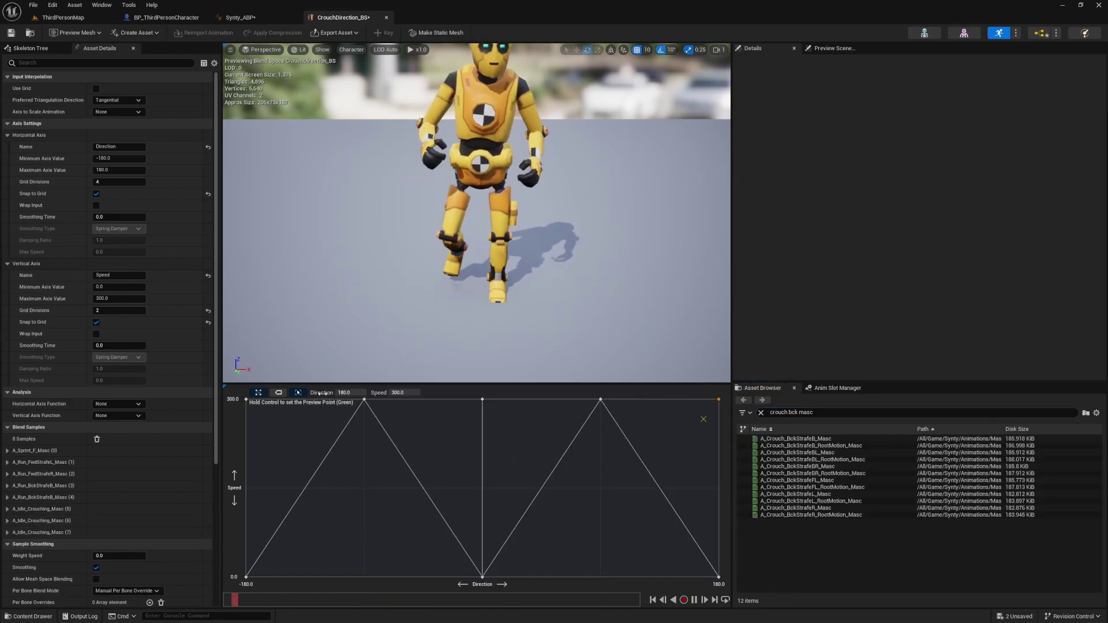
pyautogui.press('Delete')
pyautogui.press('Delete')
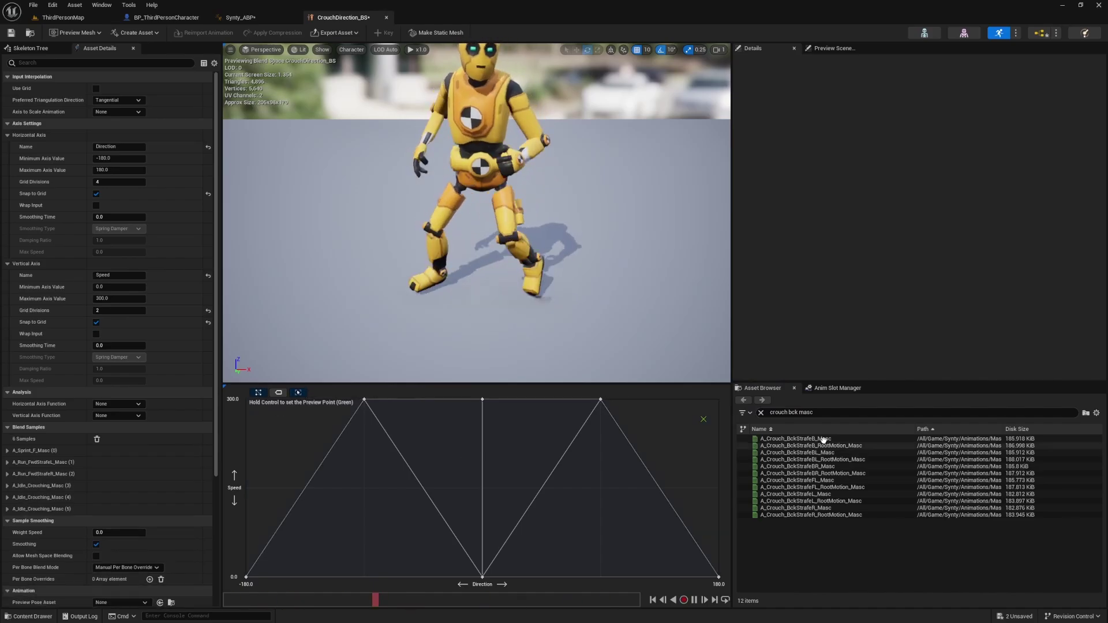
pyautogui.moveTo(826, 437)
pyautogui.moveTo(826, 437); pyautogui.dragTo(249, 399)
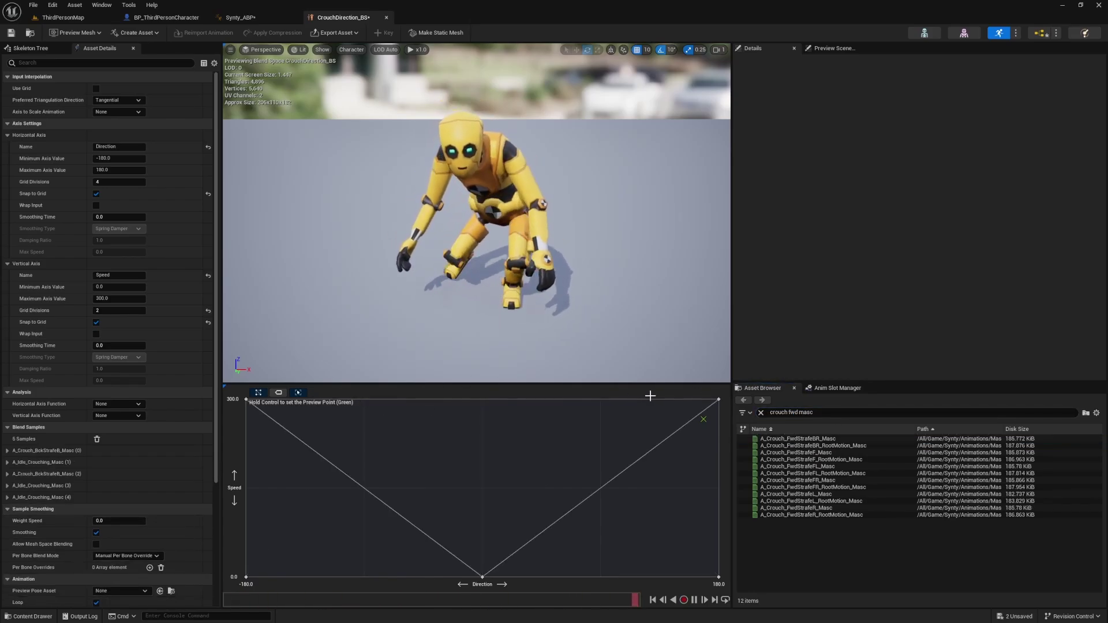
# - Place A_Crouch_FwdStrafeL_Masc, A_Crouch_FwdStrafeF_Masc and A_Crouch_FwdStrafeR_Masc in that order on the inner Direction grid lines at Speed 300, and save
pyautogui.moveTo(829, 453); pyautogui.dragTo(483, 402)
pyautogui.moveTo(797, 494); pyautogui.dragTo(364, 400)
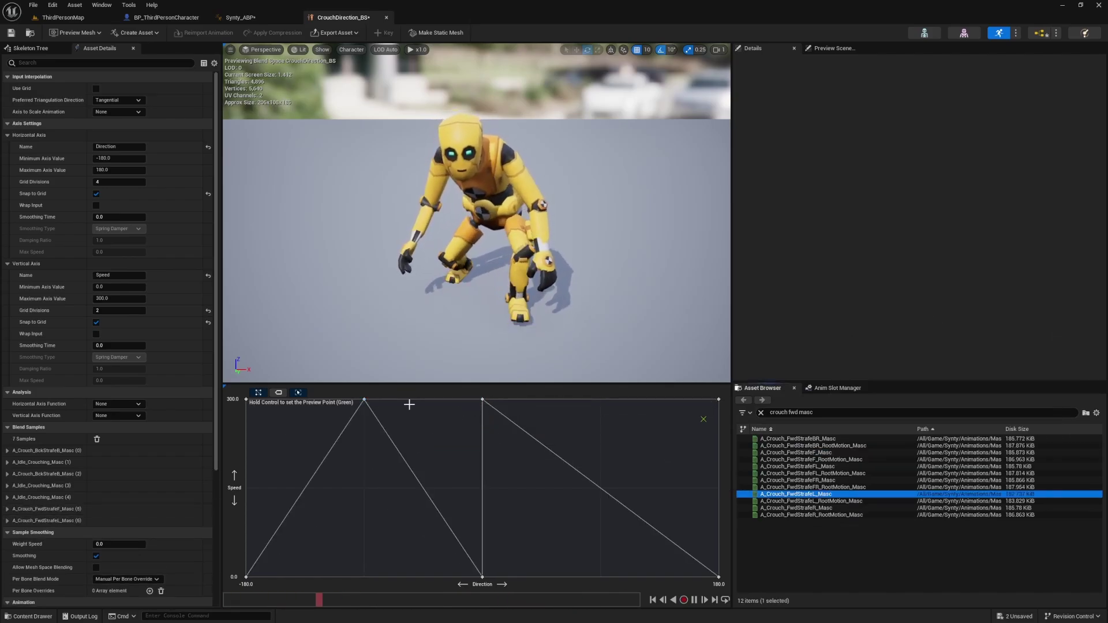
pyautogui.moveTo(796, 508); pyautogui.dragTo(603, 402)
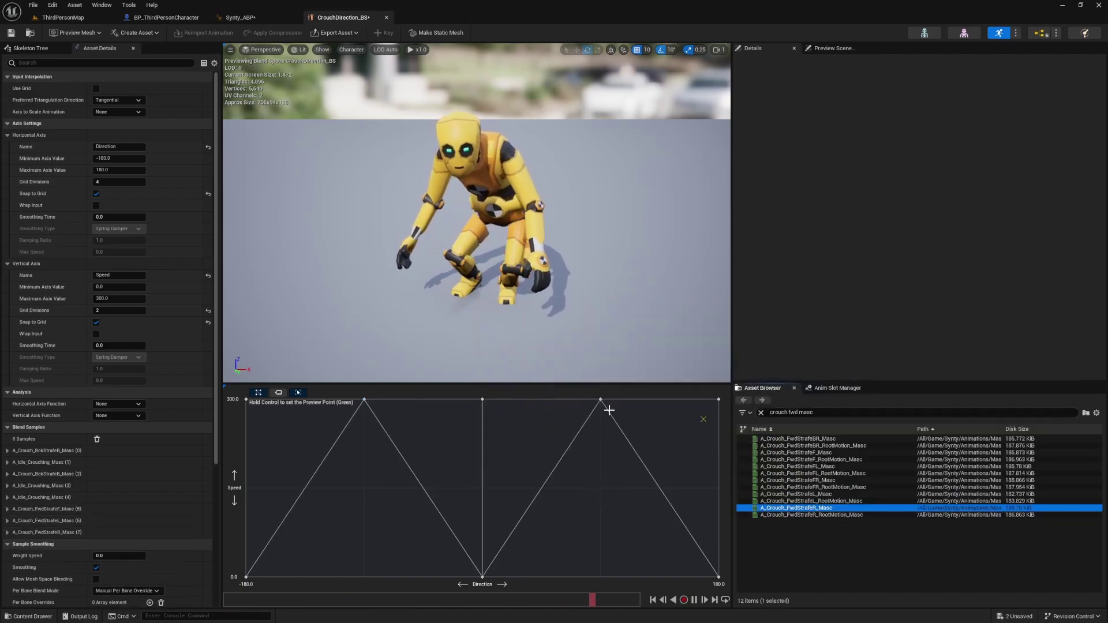
pyautogui.hotkey('ctrl', 's')
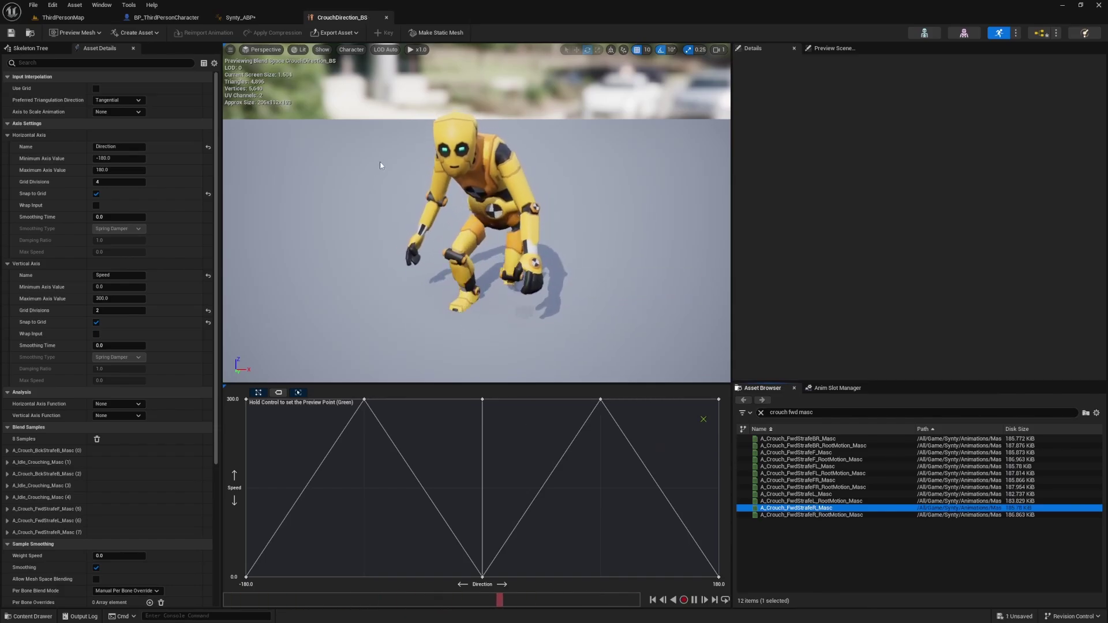
# - In the Crouch state of Synty_ABP, move Output Animation Pose below Crouch_BS and connect a new CrouchDirection_BS node to its Result
pyautogui.click(254, 18)
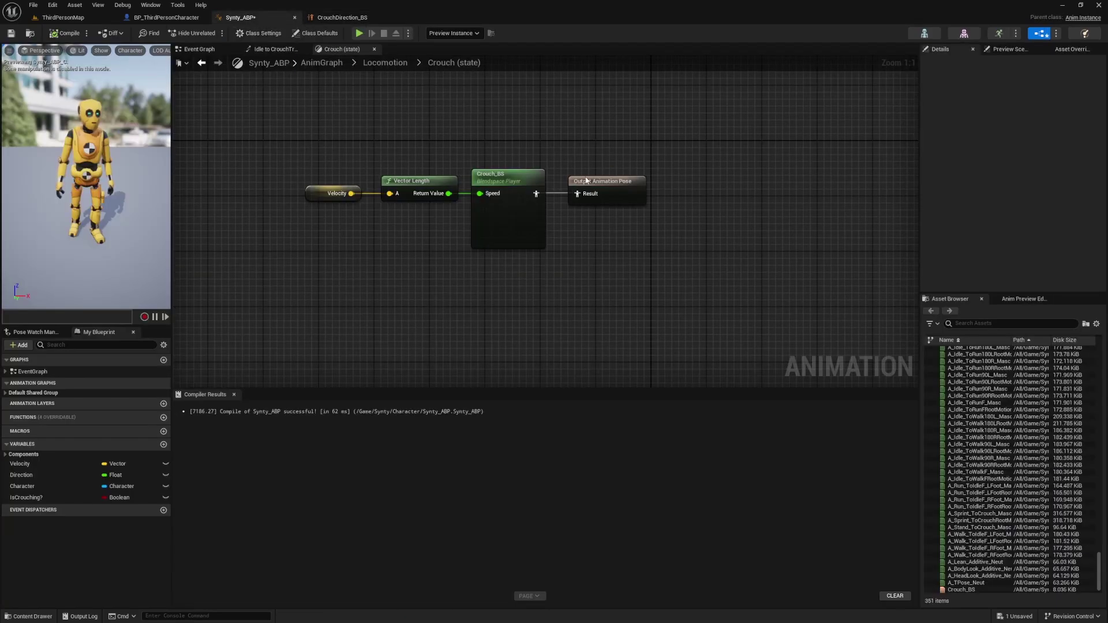
pyautogui.moveTo(601, 180); pyautogui.dragTo(600, 279)
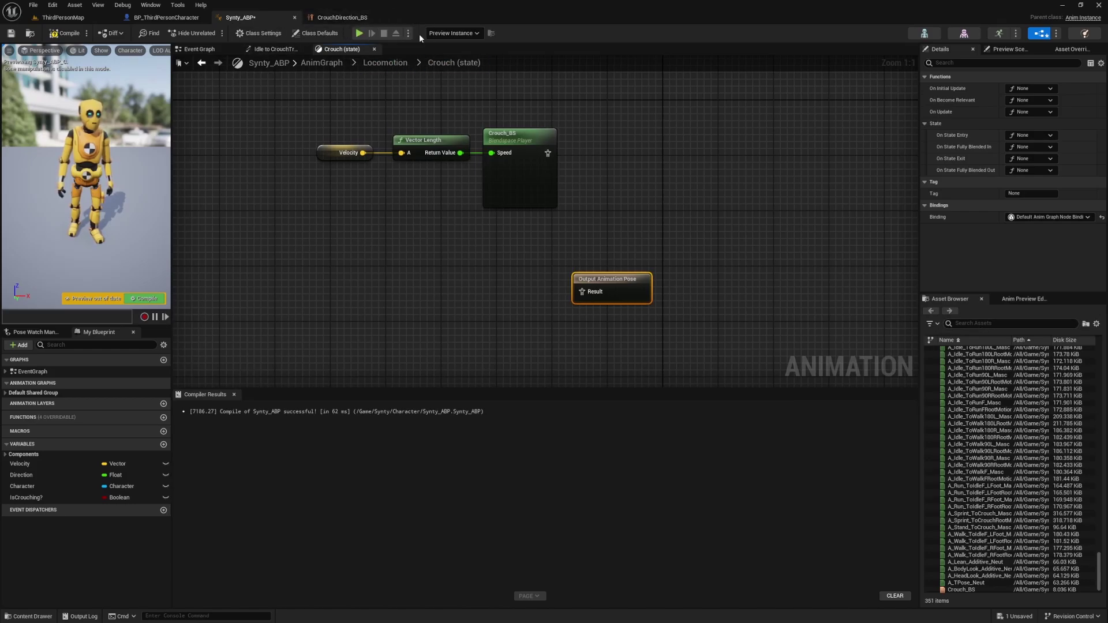
pyautogui.moveTo(972, 583); pyautogui.dragTo(519, 281)
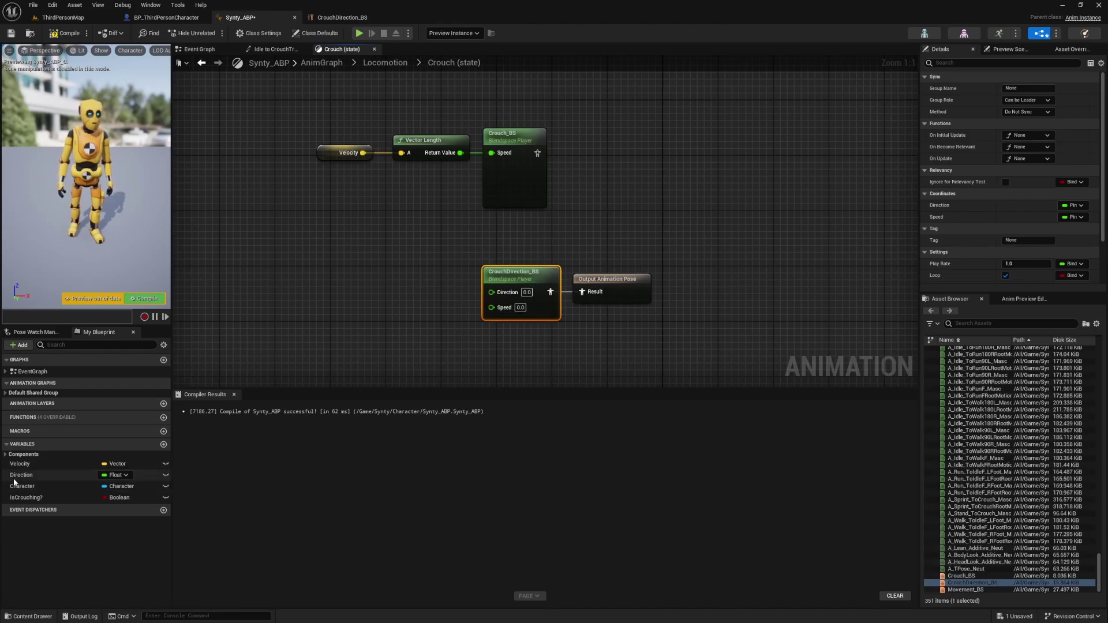
# - Feed the Direction variable and the Velocity Vector Length into the Direction and Speed inputs of CrouchDirection_BS, and save Synty_ABP
pyautogui.moveTo(14, 482); pyautogui.dragTo(365, 294)
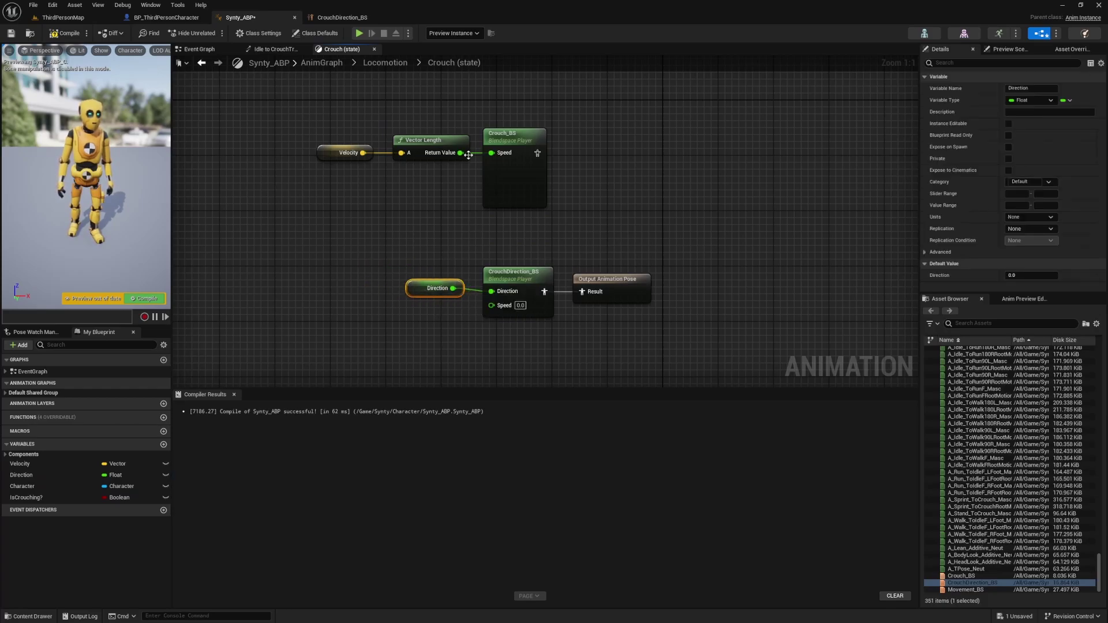
pyautogui.moveTo(464, 119); pyautogui.dragTo(352, 204)
pyautogui.moveTo(447, 319); pyautogui.dragTo(498, 306)
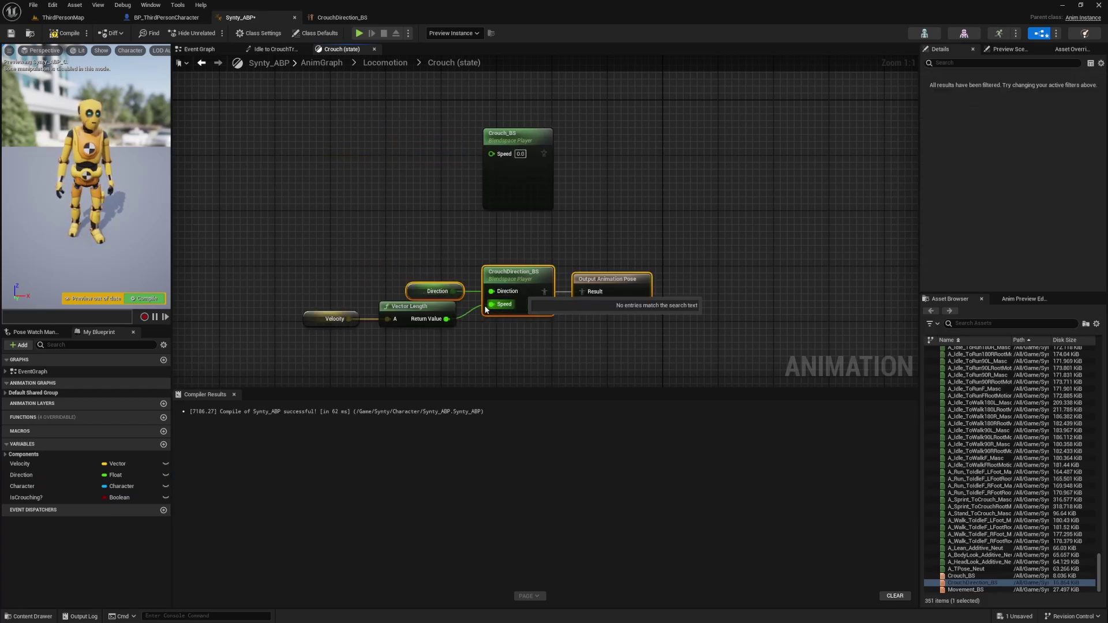
pyautogui.moveTo(324, 320); pyautogui.dragTo(332, 330)
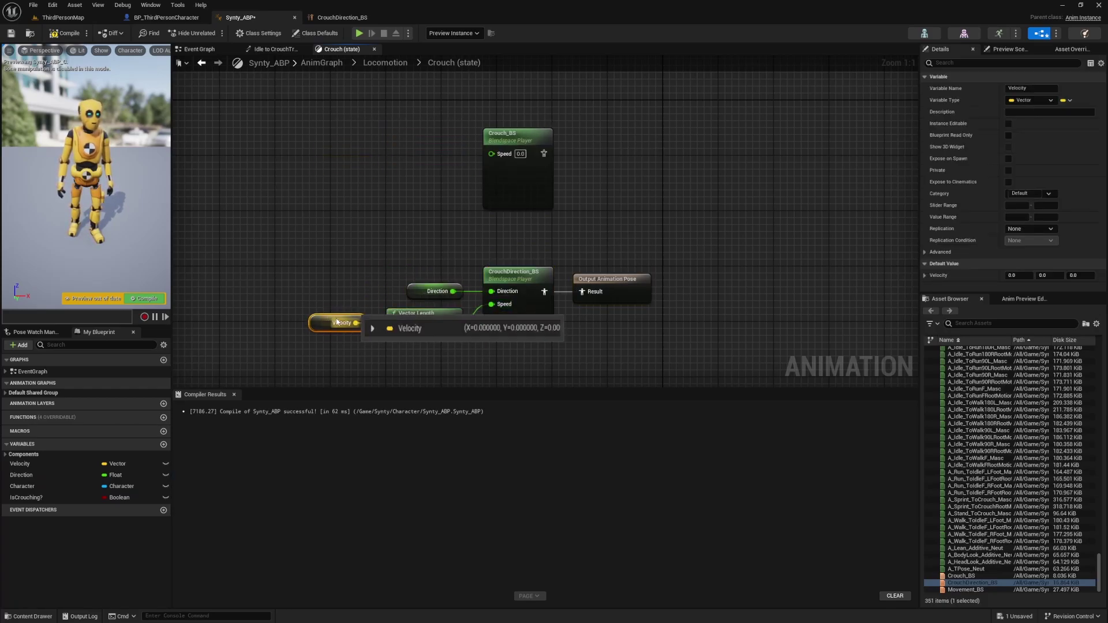
pyautogui.hotkey('ctrl', 's')
# - Play the ThirdPersonMap level full screen and crouch-walk forward, backward and sideways to test the directional crouch animations
pyautogui.click(104, 18)
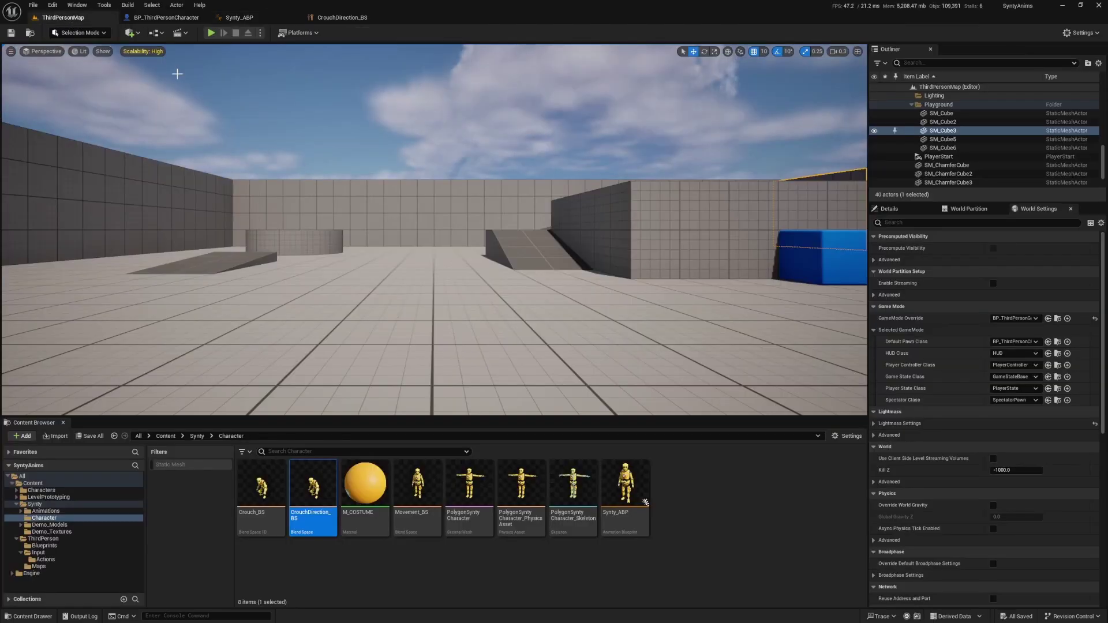
pyautogui.press('F11')
pyautogui.hotkey('alt', 'p')
pyautogui.click(321, 106)
pyautogui.press('c')
pyautogui.press('w')
pyautogui.press('s')
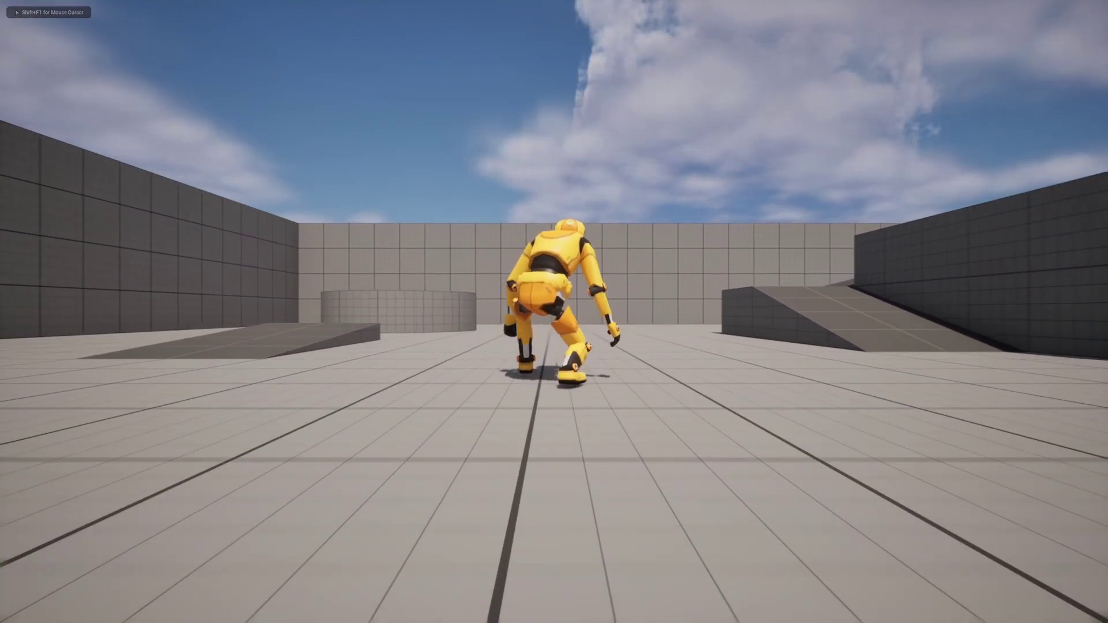
pyautogui.press('d')
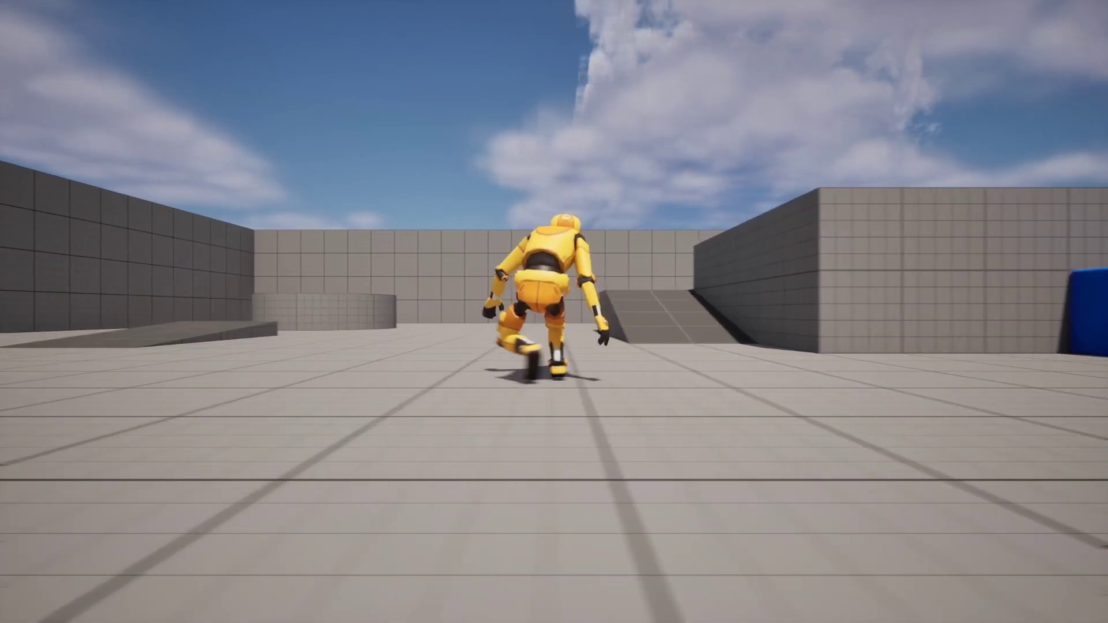
pyautogui.press('a')
pyautogui.press('w')
pyautogui.press('d')
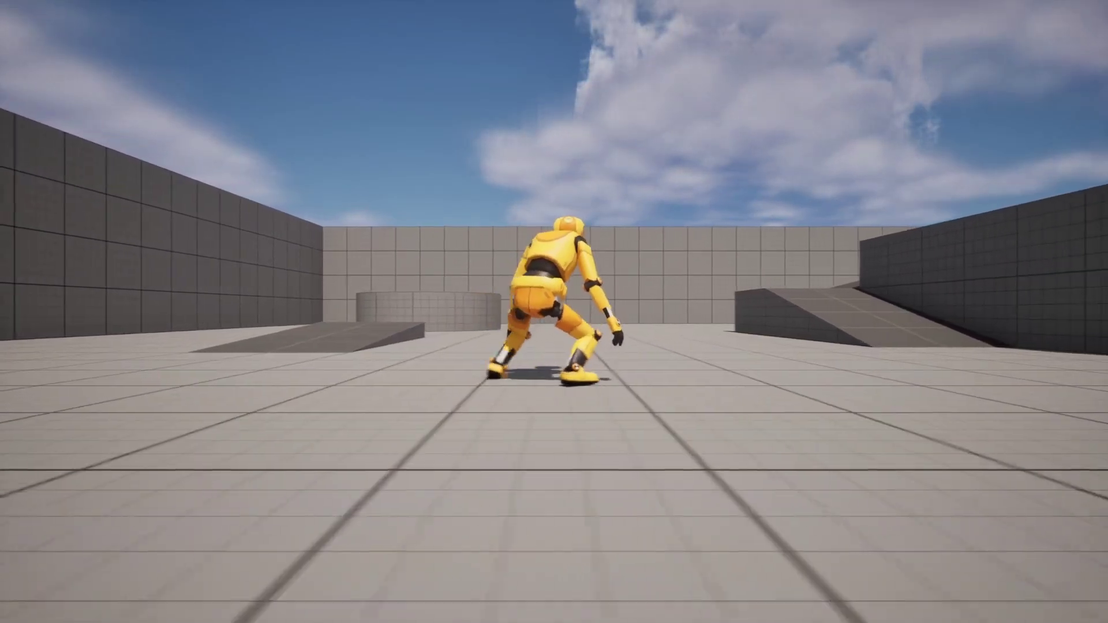
pyautogui.press('w')
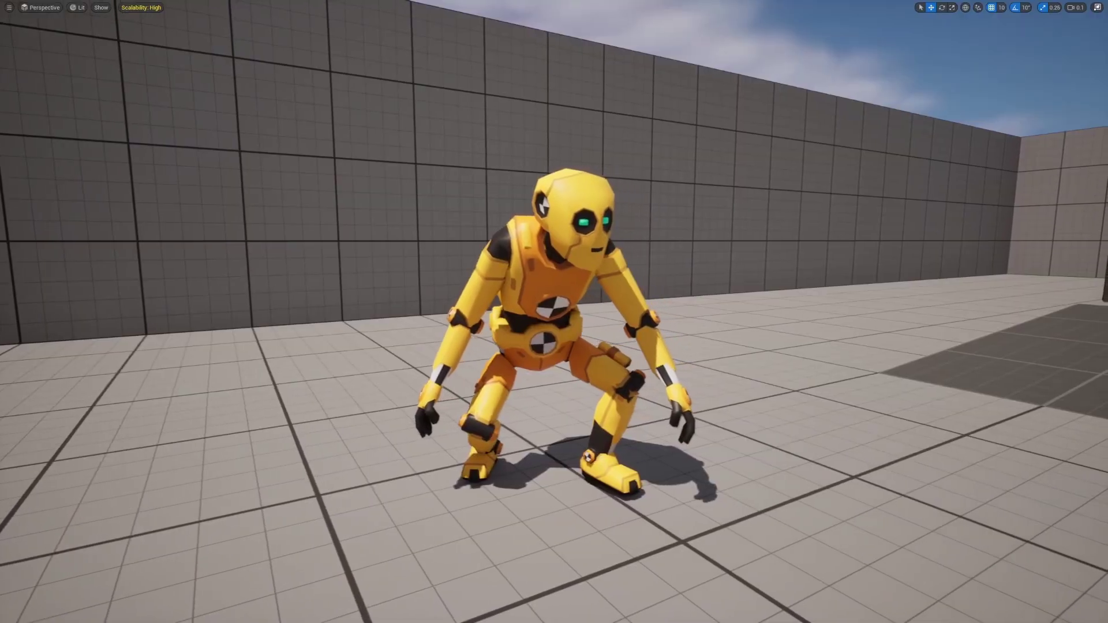
pyautogui.press('d')
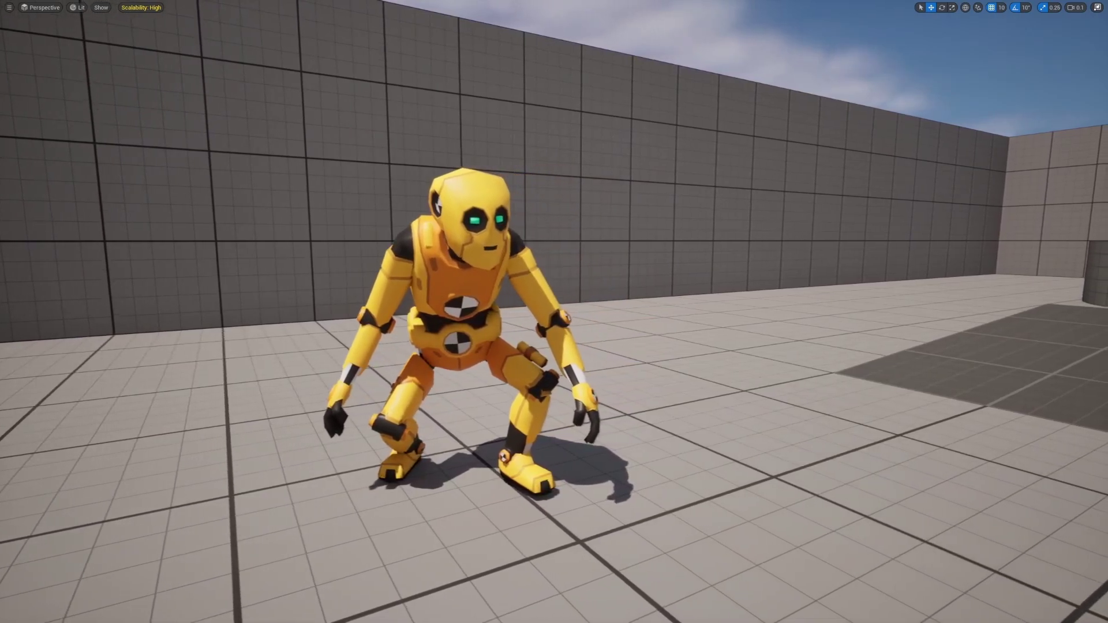